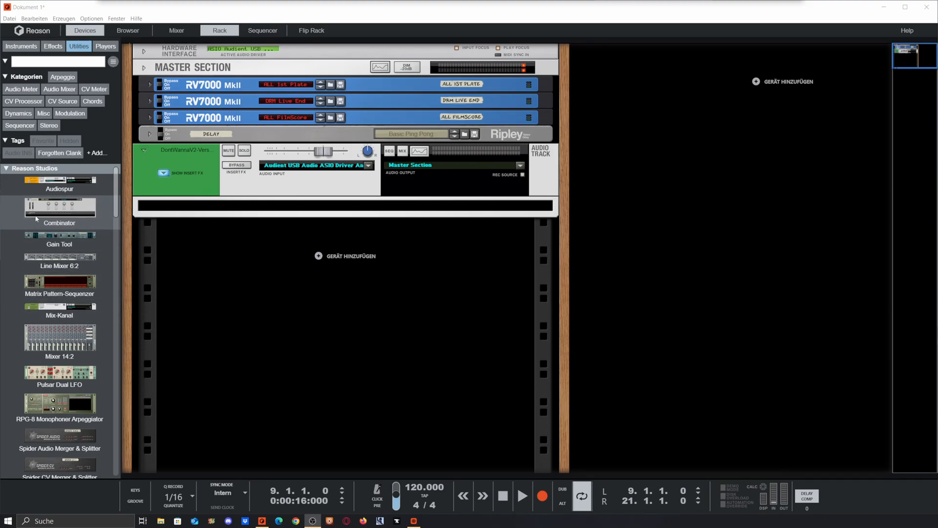
right_click(262, 202)
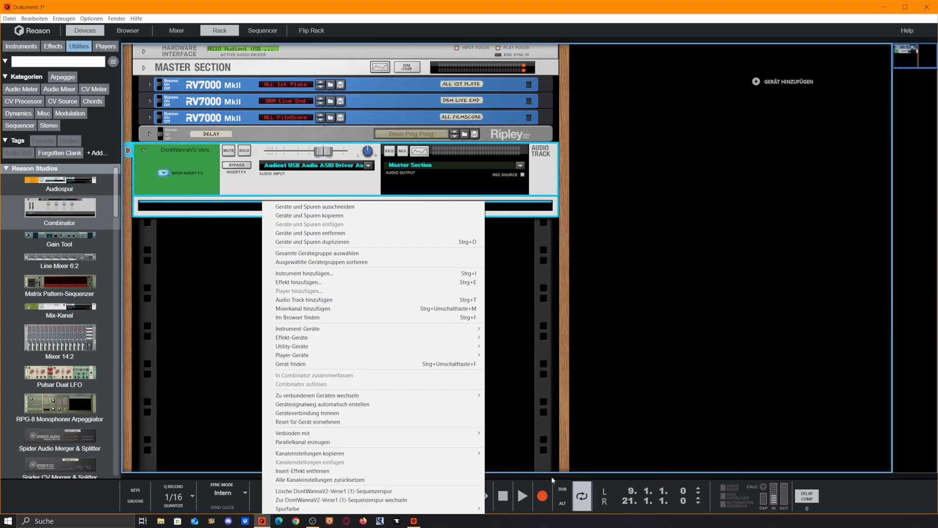
click(549, 476)
drag(550, 477, 425, 271)
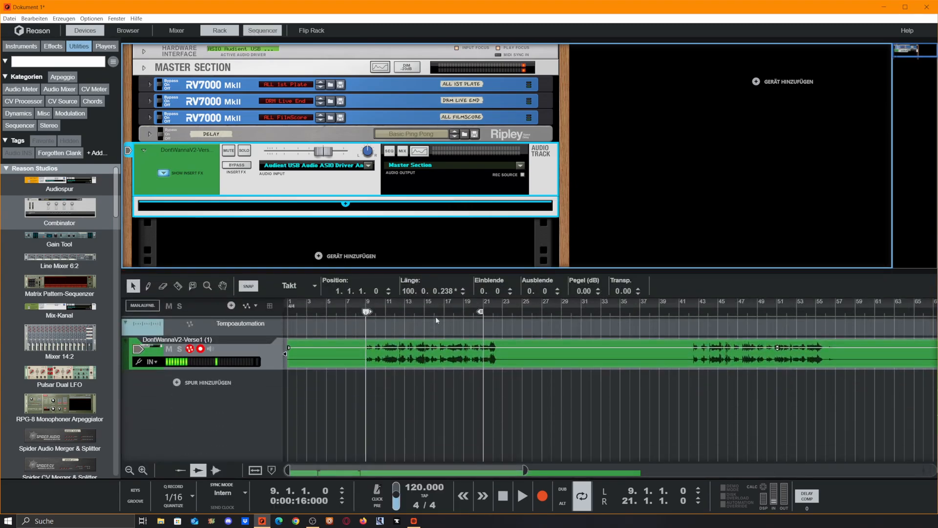
drag(489, 270, 497, 477)
Add a Combinator below the audio track as its insert effect and inspect its cabling on the rack's back.
drag(60, 208, 311, 215)
key(Tab)
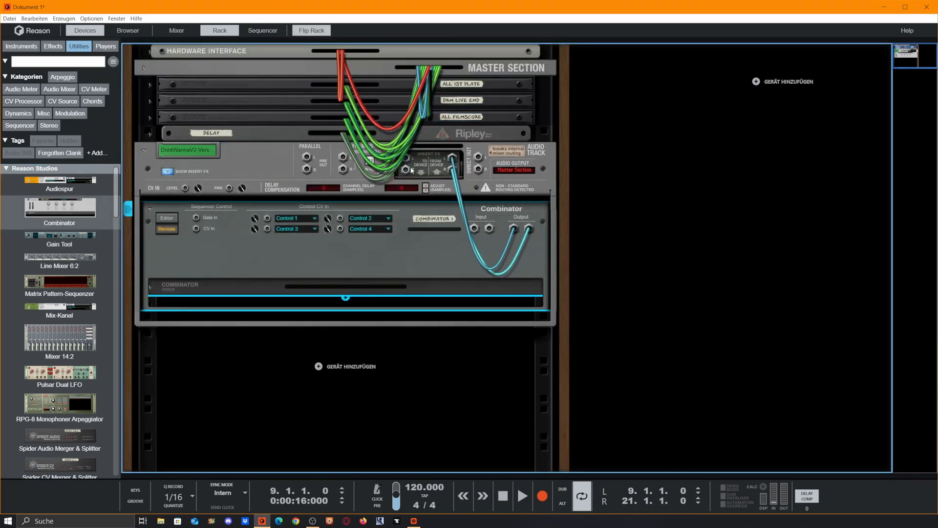
drag(411, 170, 476, 233)
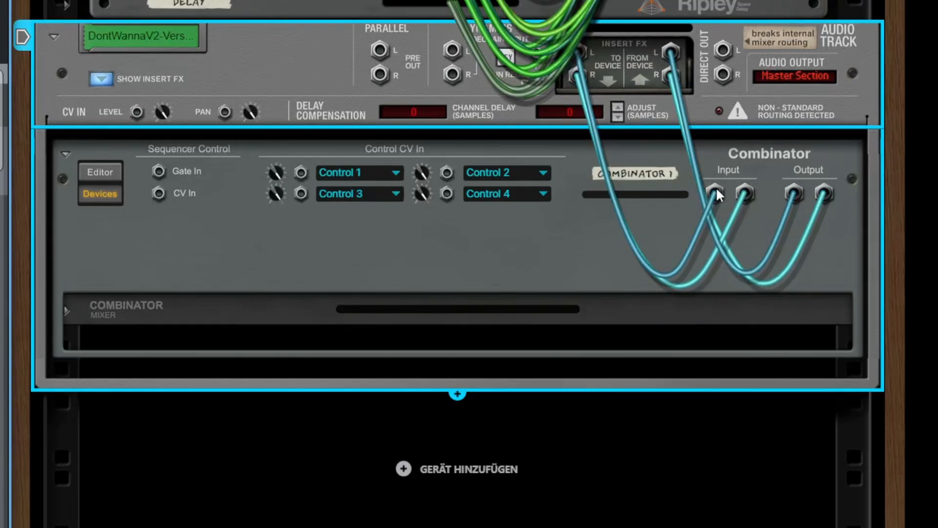
key(Tab)
Search the effects for stereo and insert an MClass Stereo Imager into the Combinator.
click(57, 47)
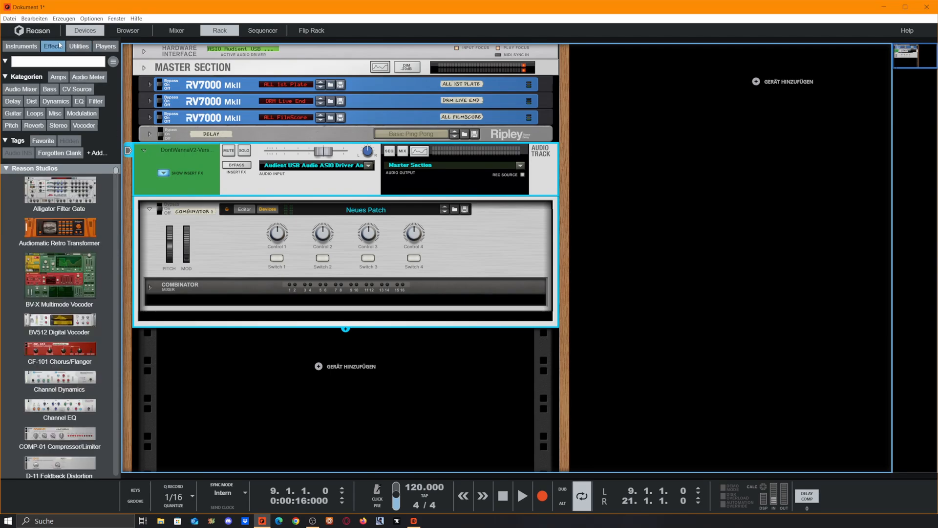
click(61, 61)
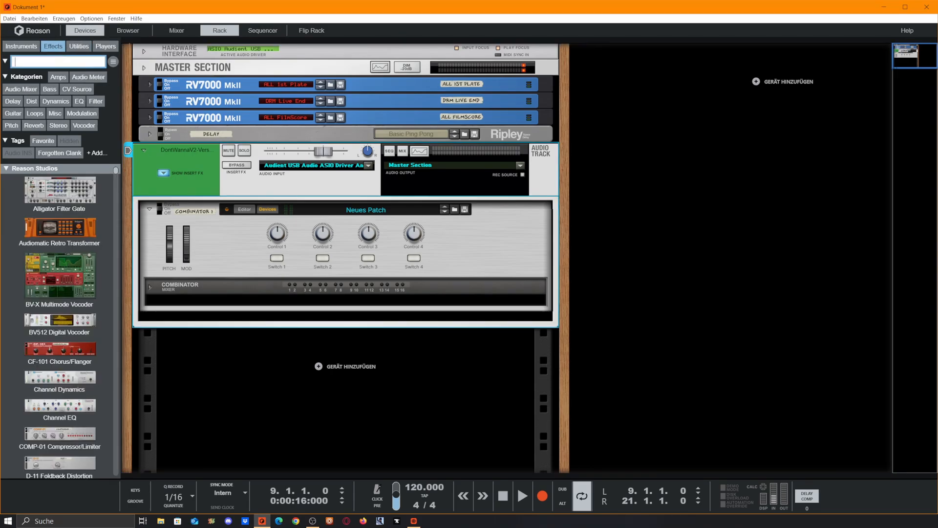
text(stereo)
click(55, 188)
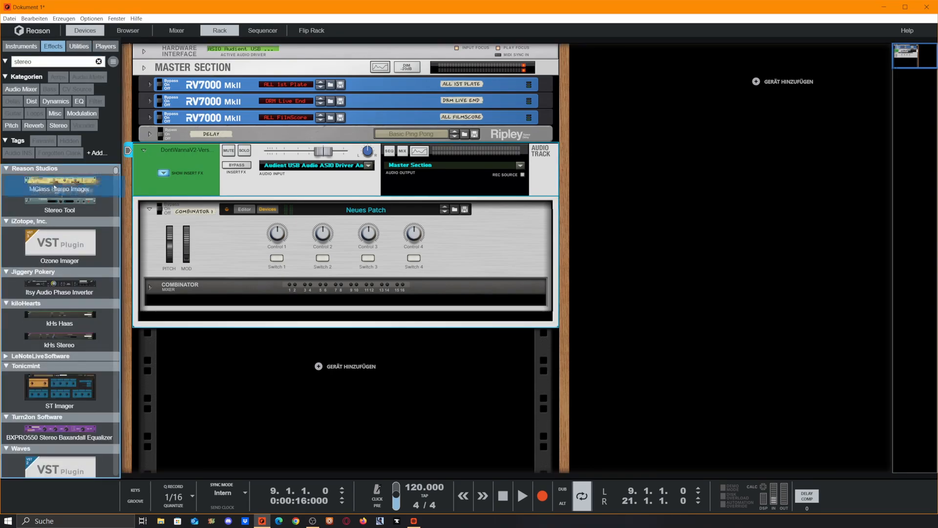
drag(54, 188, 384, 302)
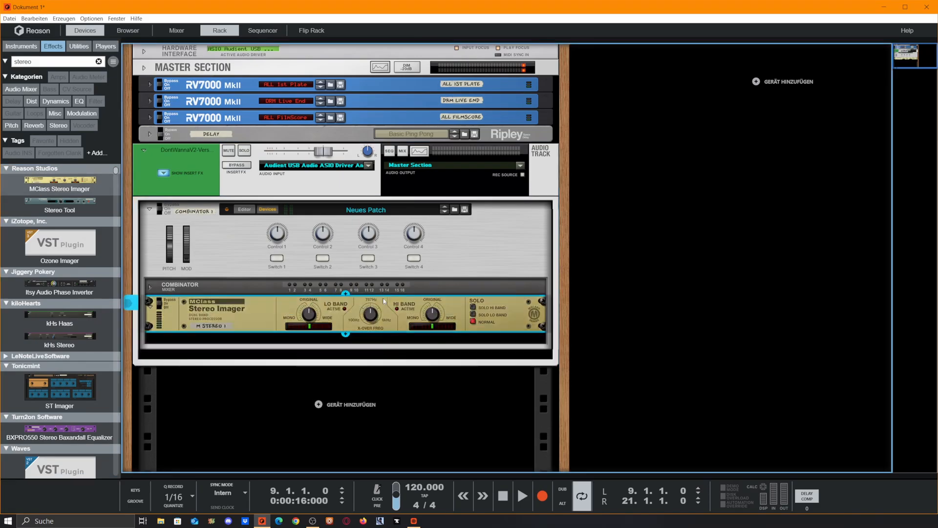
Adjust the Stereo Imager's crossover frequency and duplicate the imager to get three Stereo Imagers.
mouse_move(481, 391)
mouse_down()
mouse_move(488, 371)
mouse_move(493, 397)
mouse_move(498, 387)
mouse_up()
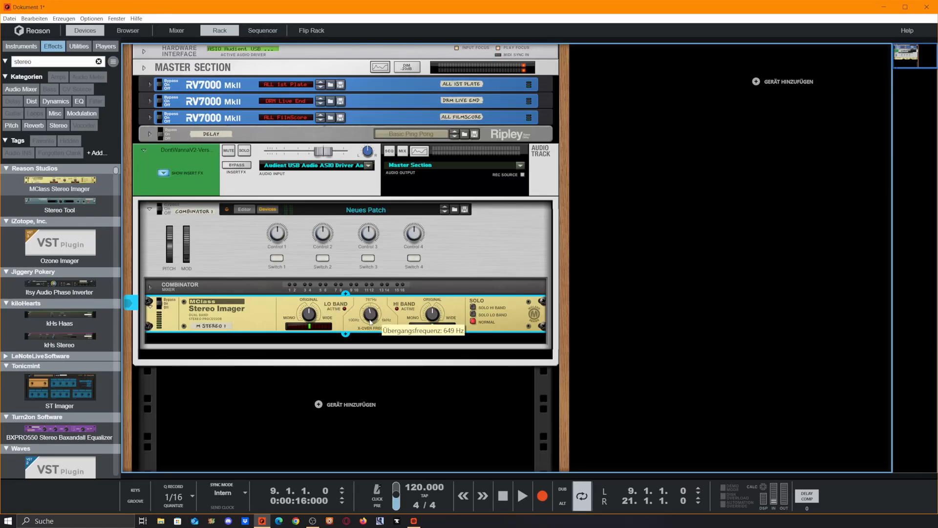
scroll(387, 317, down, 1)
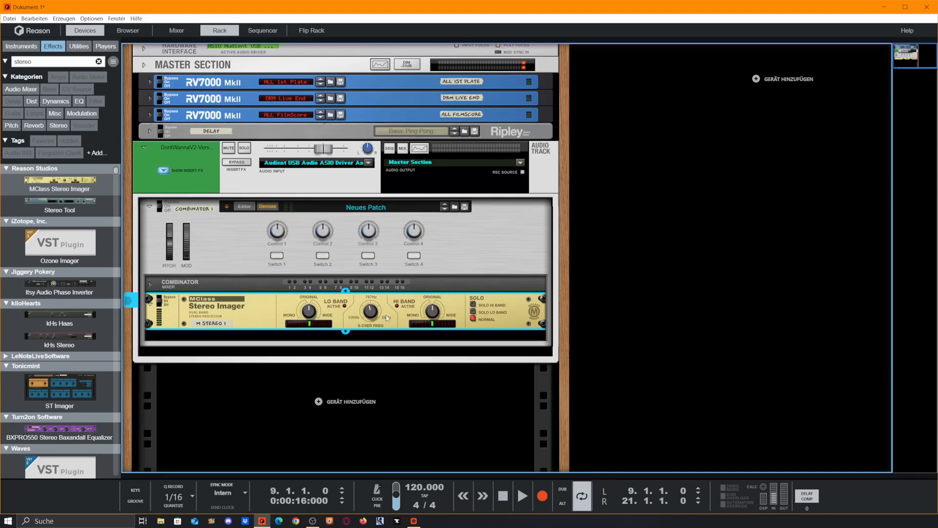
drag(386, 315, 406, 377)
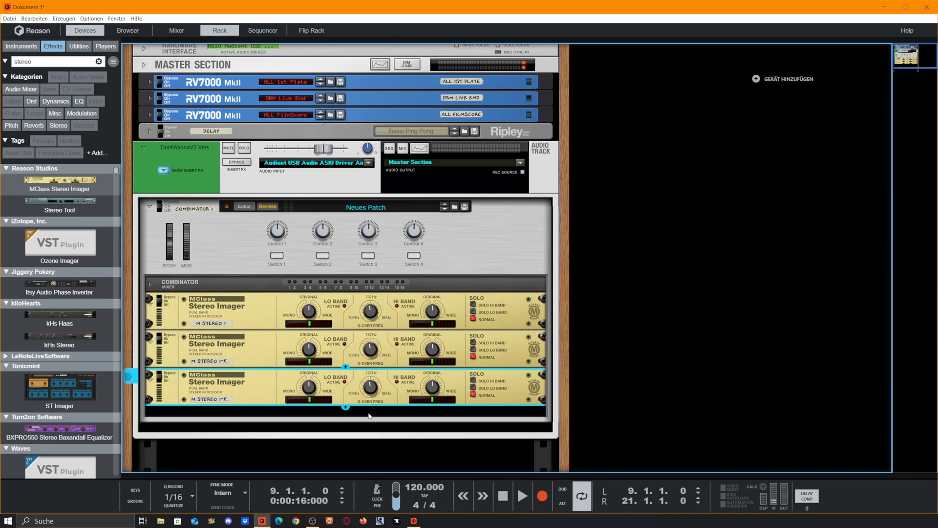
Search the effects for compress and add an MClass Compressor below the imagers, checking its wiring on the back.
scroll(382, 383, down, 3)
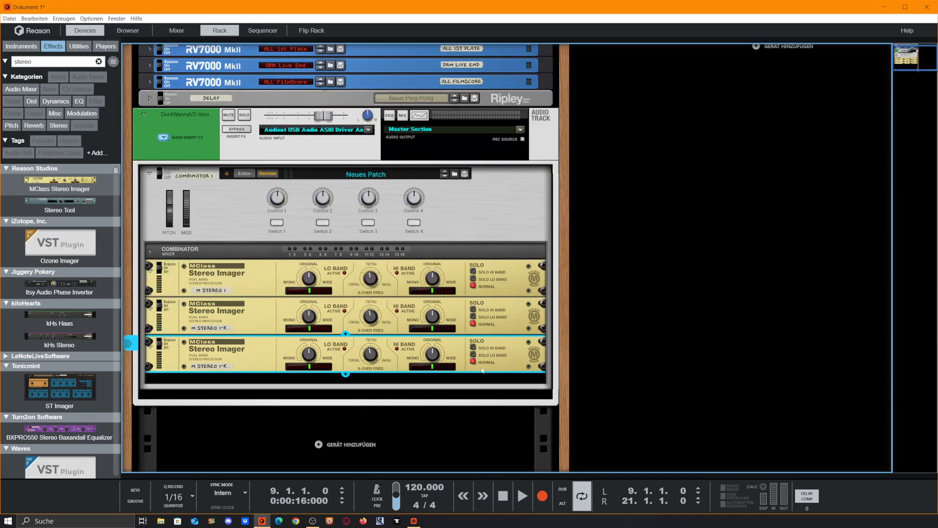
click(98, 62)
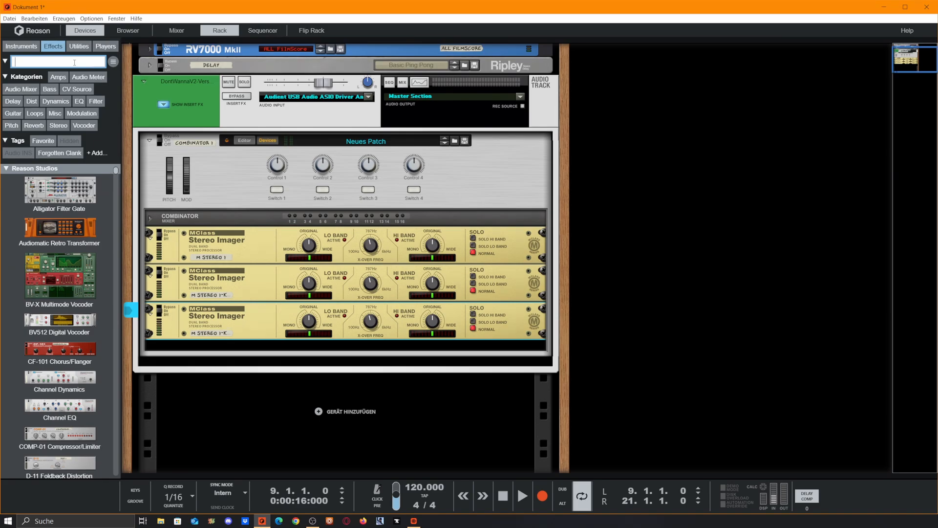
text(compress)
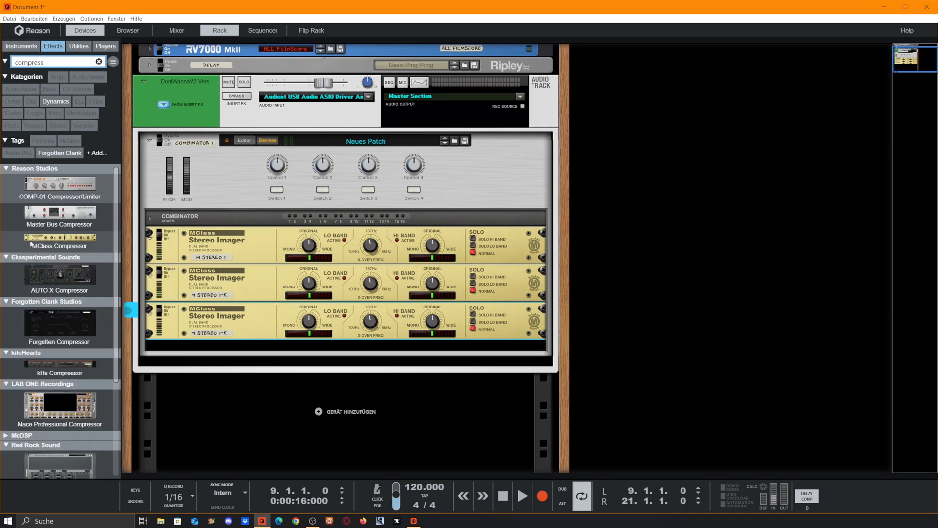
drag(31, 245, 346, 348)
key(Tab)
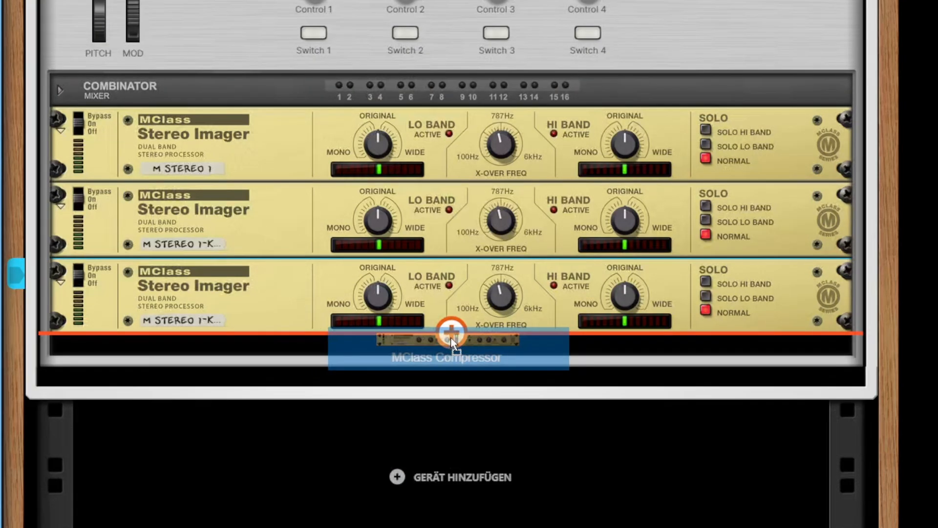
drag(450, 336, 450, 336)
key(Tab)
key(Tab)
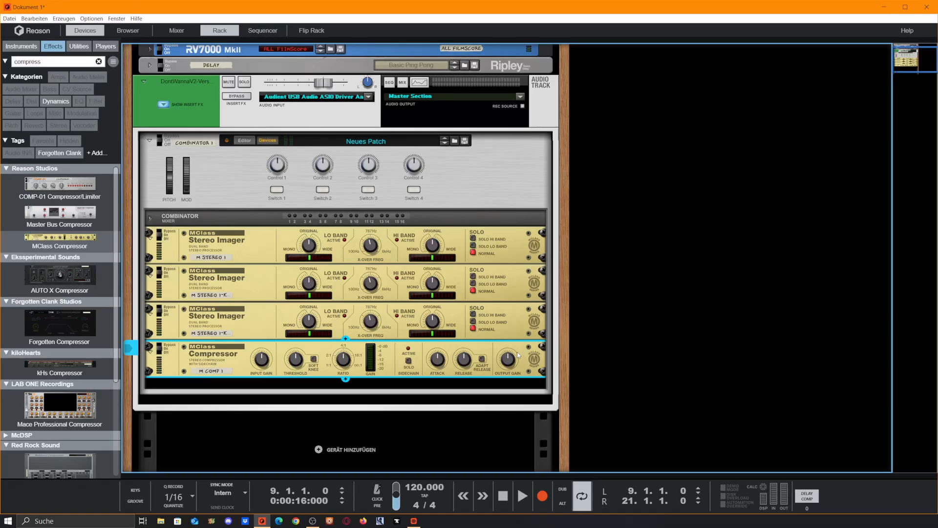
Insert a Channel Dynamics into the Combinator and delete it again.
mouse_move(507, 365)
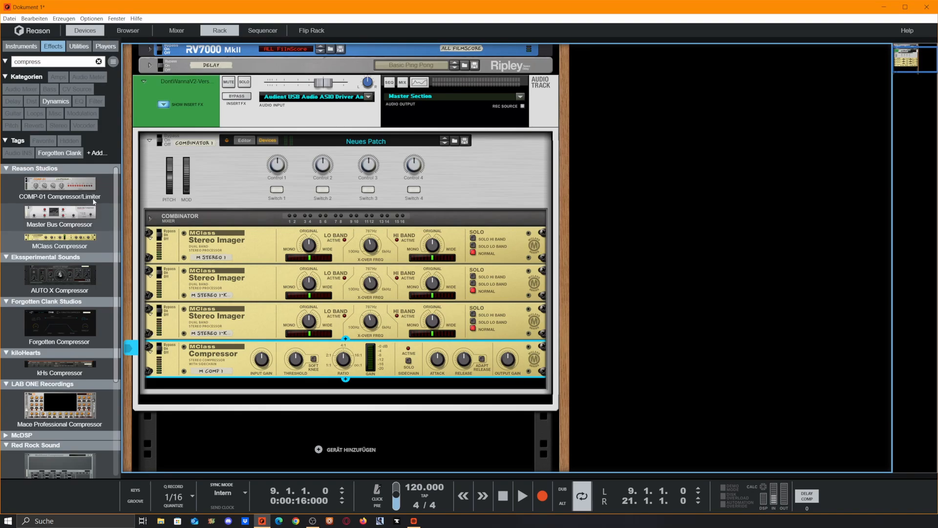
drag(54, 215, 56, 220)
mouse_move(60, 220)
mouse_down()
mouse_move(68, 233)
mouse_move(408, 378)
mouse_up()
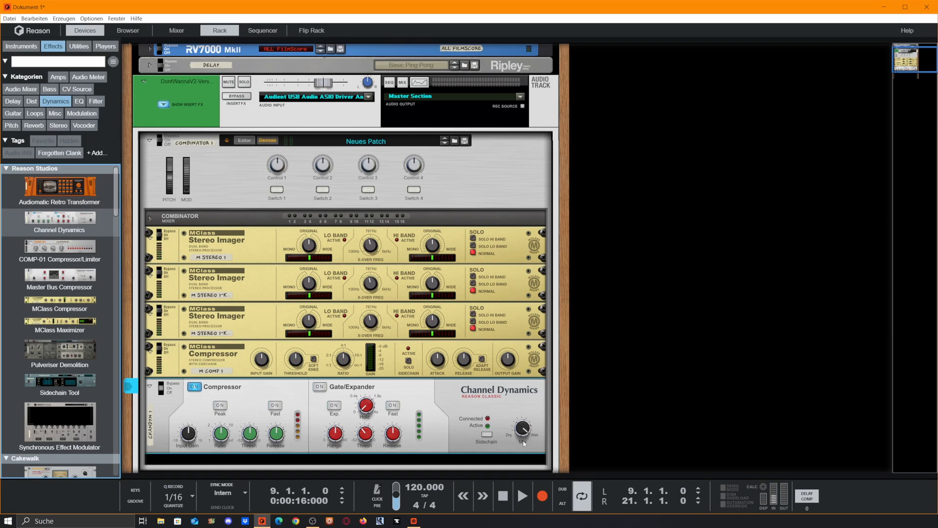
mouse_move(524, 430)
mouse_down()
mouse_move(541, 524)
mouse_move(510, 441)
mouse_up()
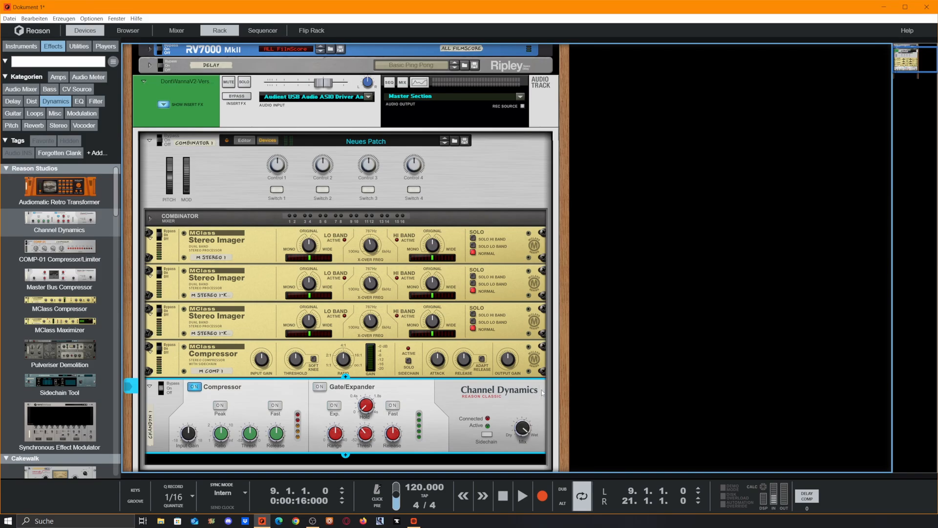
scroll(352, 280, down, 1)
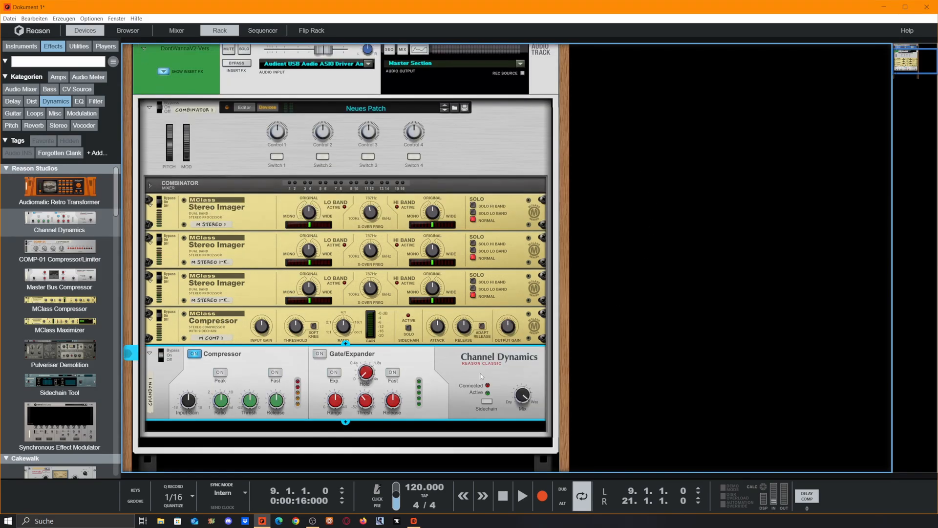
key(Delete)
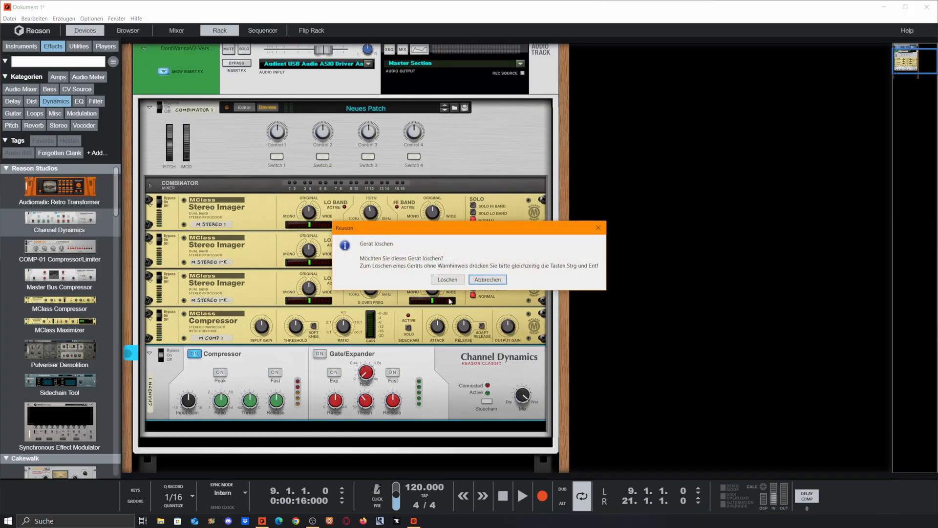
click(448, 280)
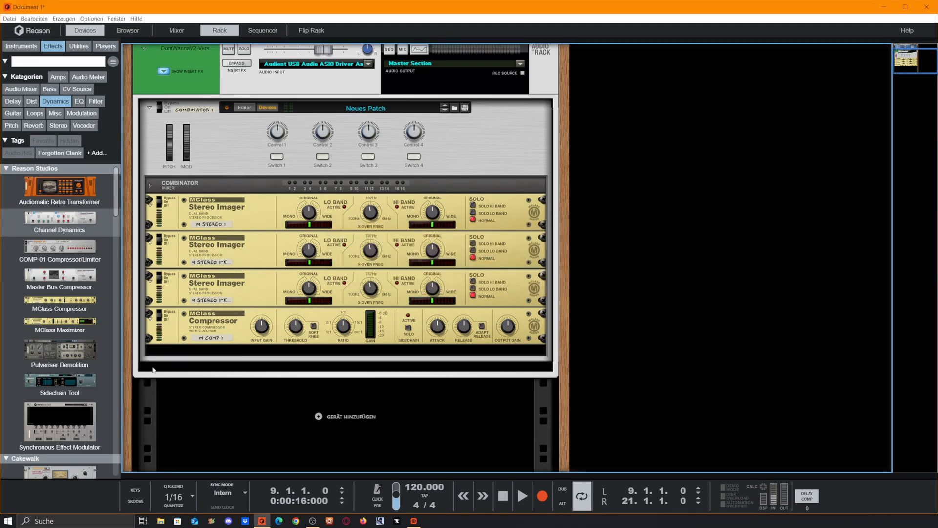
Duplicate the MClass Compressor until the Combinator holds four compressors.
click(200, 318)
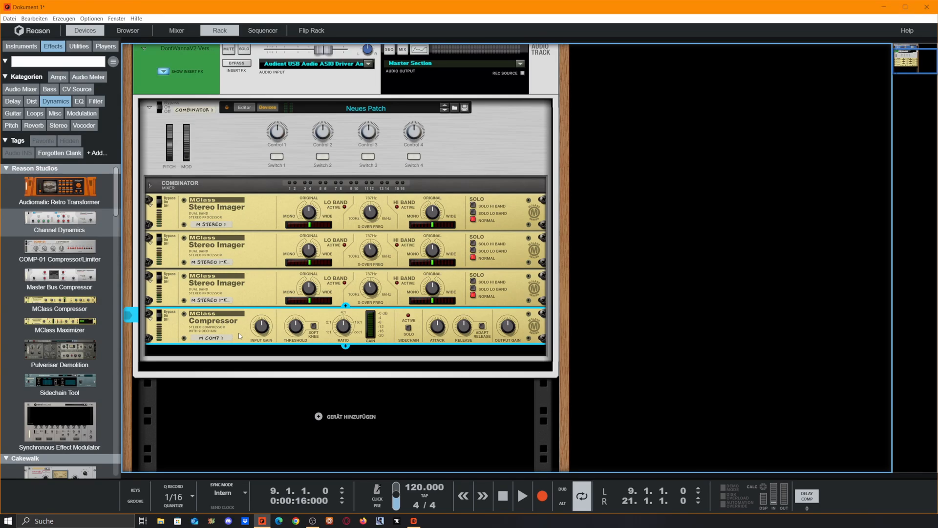
key(ctrl+d)
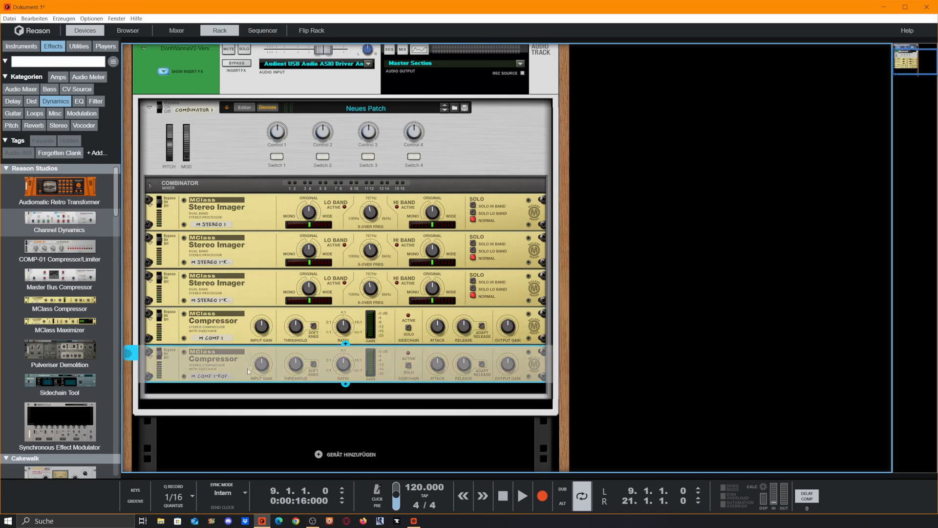
drag(248, 372, 254, 430)
scroll(254, 391, down, 2)
scroll(220, 244, up, 1)
scroll(185, 156, down, 1)
On the rack's back, open the Combinator mixer routing and unplug the first imager's outputs from it.
key(Tab)
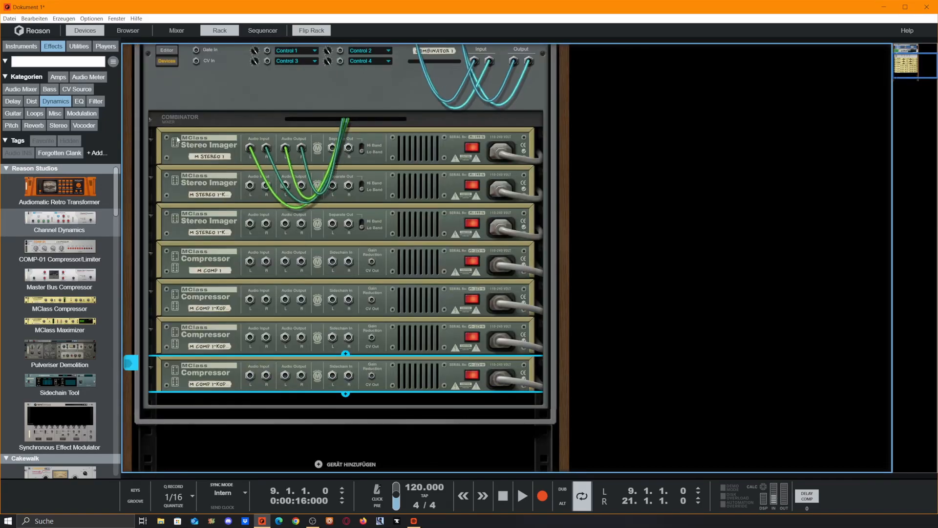
click(151, 119)
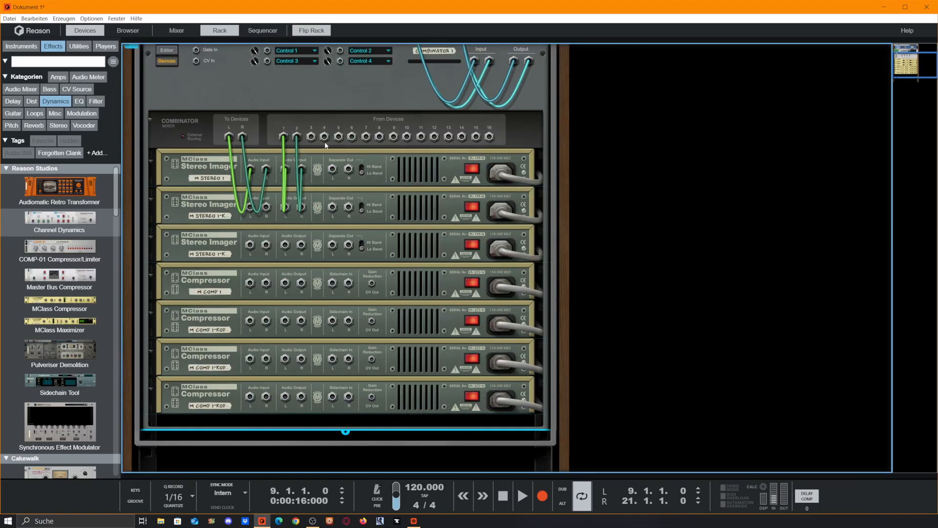
drag(285, 140, 314, 190)
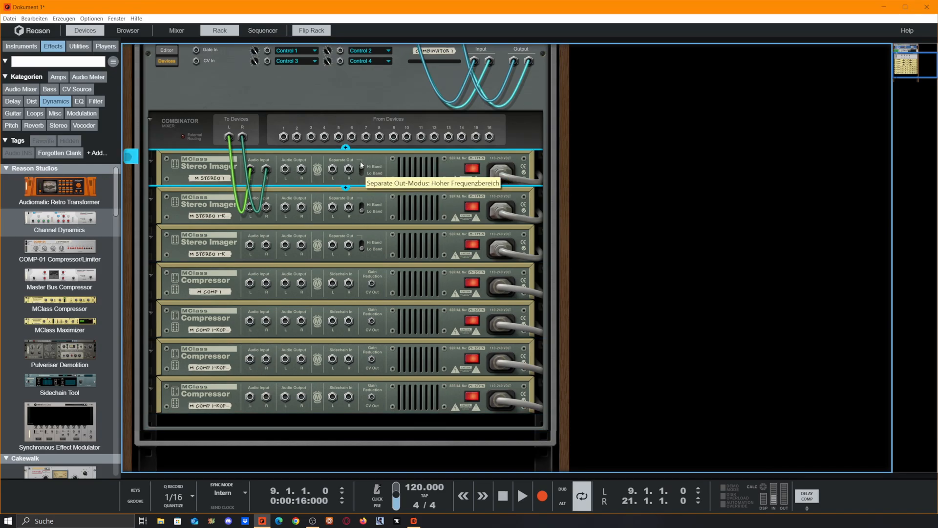
Set the separate-out and solo band modes on the second and third Stereo Imagers.
click(361, 209)
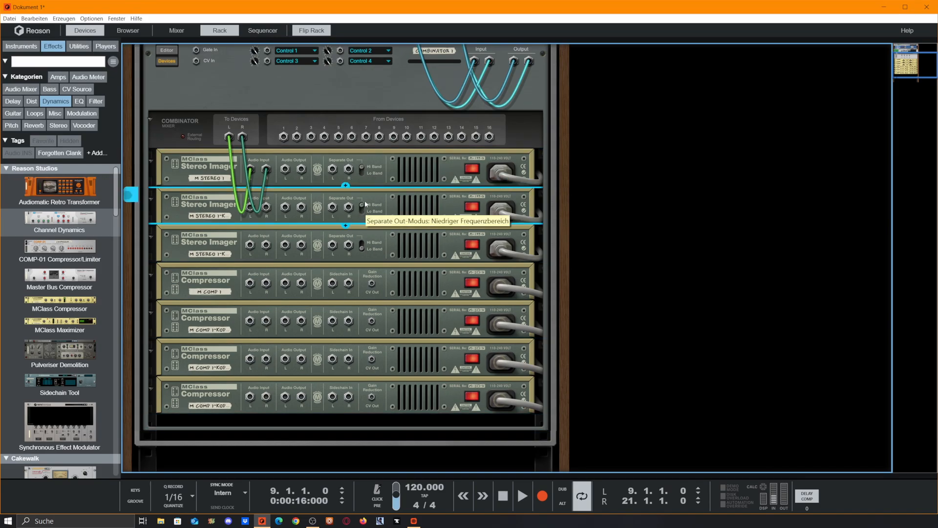
click(362, 250)
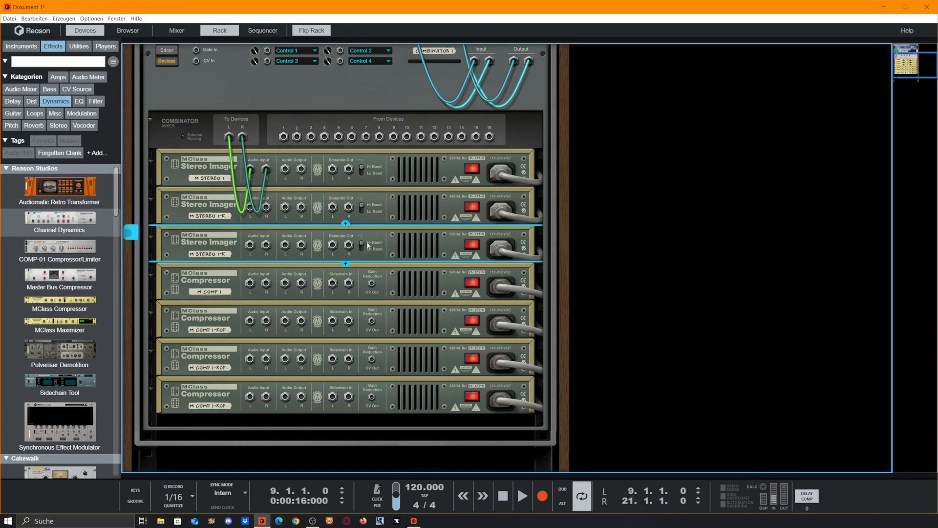
key(Tab)
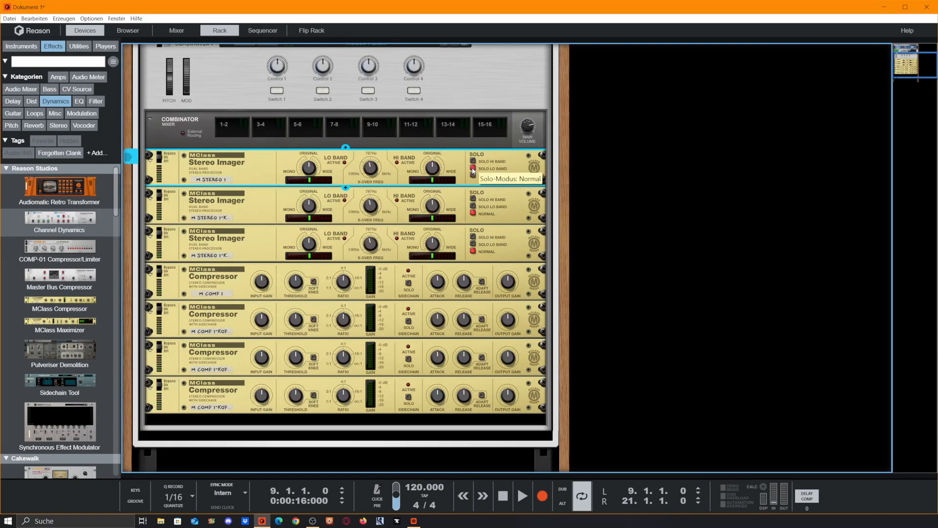
click(474, 219)
click(473, 243)
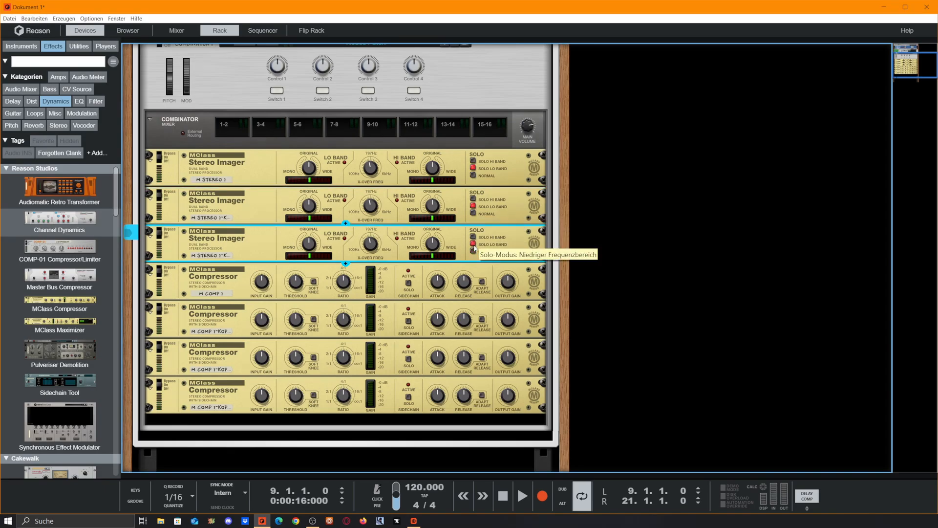
Cable the first imager's output and each imager's separate outputs into the inputs of the four compressors.
key(Tab)
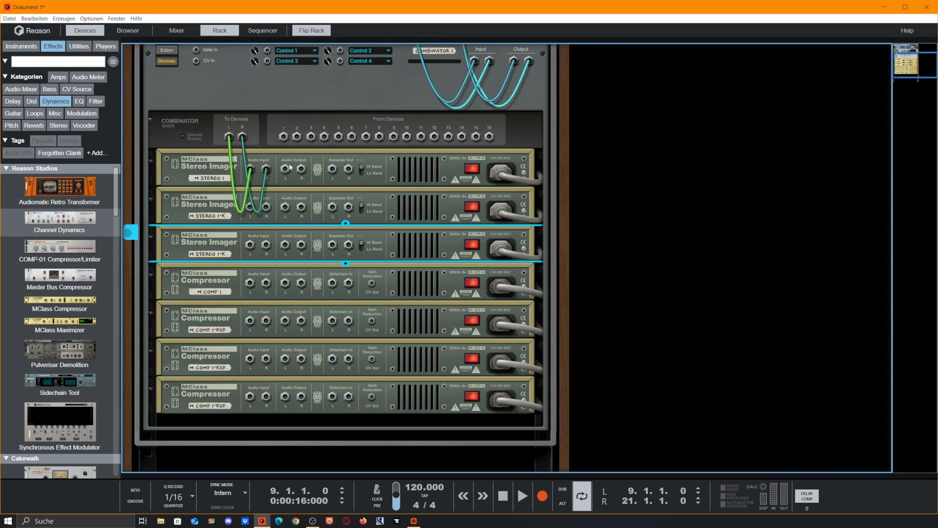
drag(286, 169, 250, 282)
drag(333, 171, 254, 325)
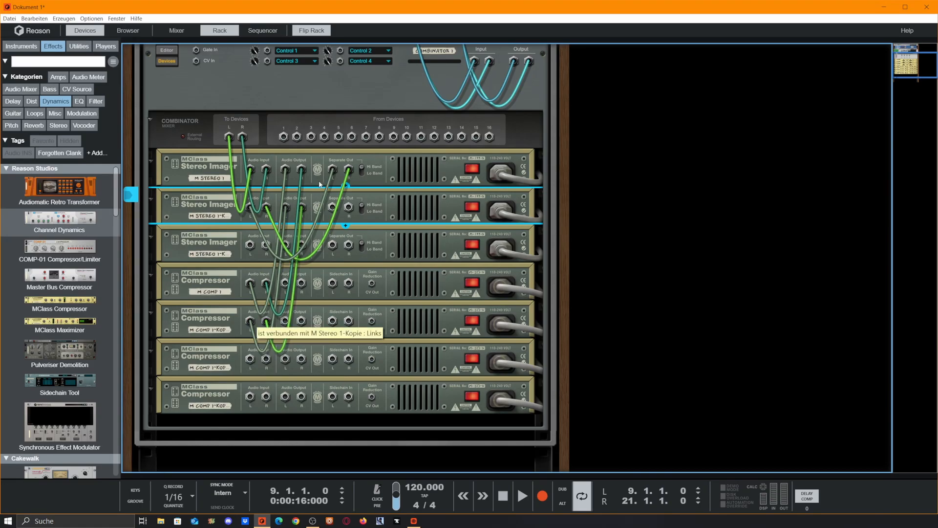
drag(332, 208, 250, 359)
drag(333, 246, 252, 397)
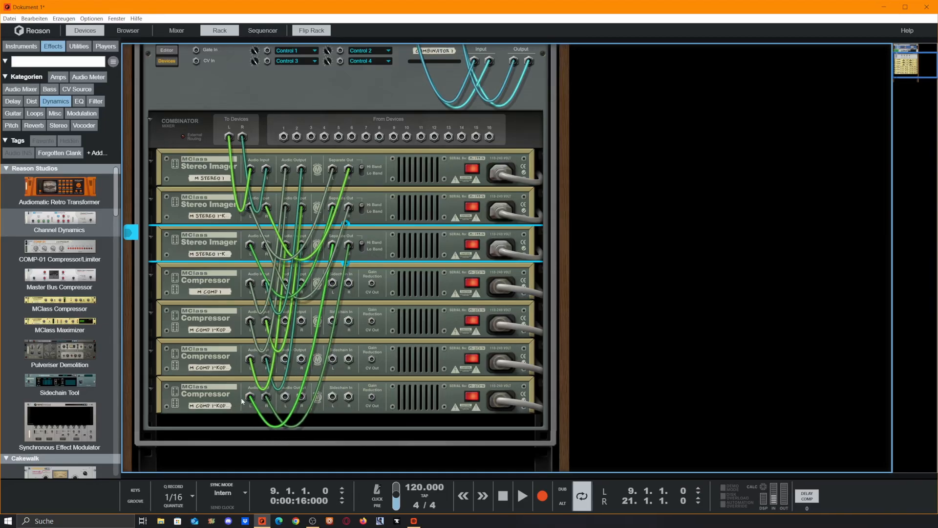
Cable each compressor's outputs into the Combinator mixer inputs 1–2, 3–4, 5–6 and 7–8.
drag(285, 286, 287, 139)
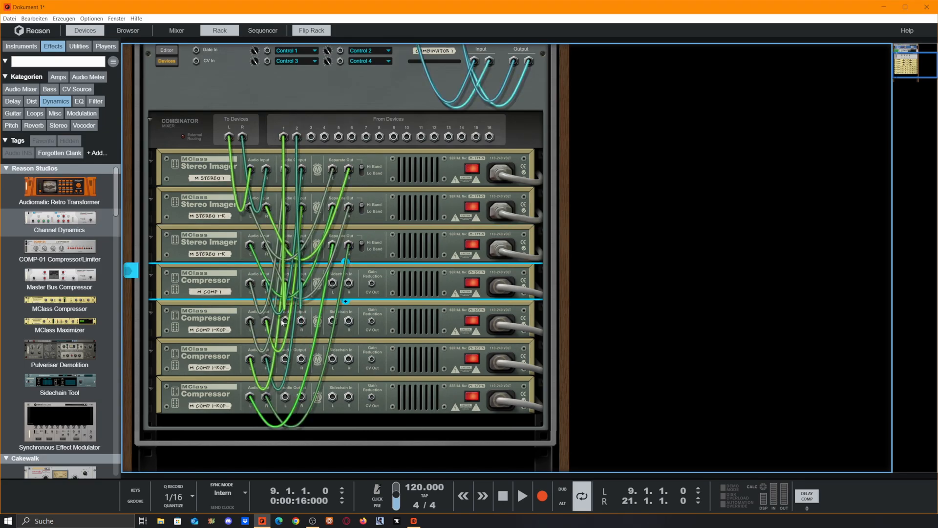
drag(285, 321, 313, 138)
drag(285, 359, 341, 139)
drag(285, 397, 367, 139)
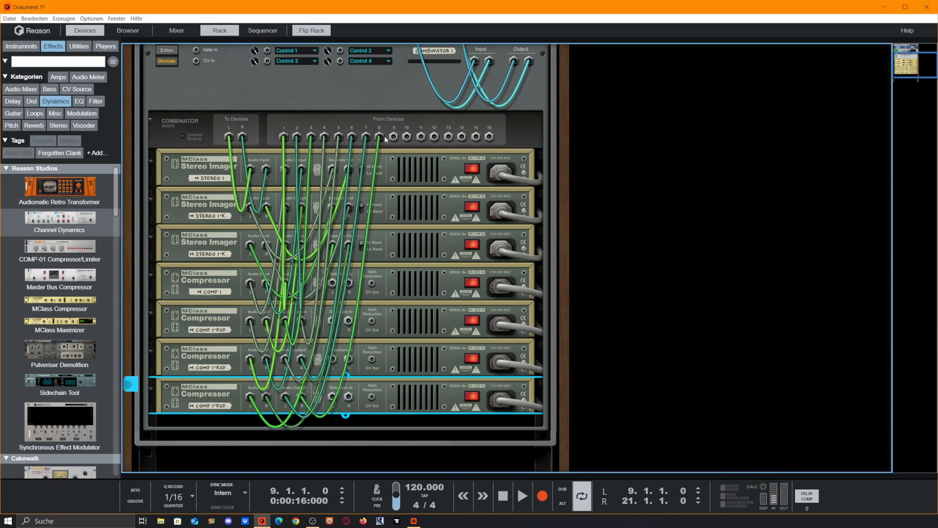
Flip the rack to the front and rename the first three compressors LOW, LoMIDS and HIMID.
key(Tab)
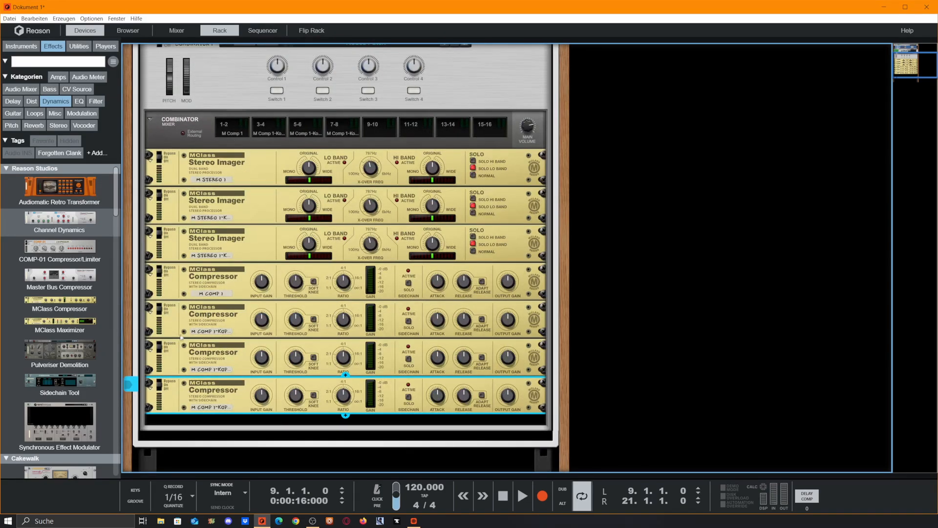
double_click(208, 294)
text(LOW)
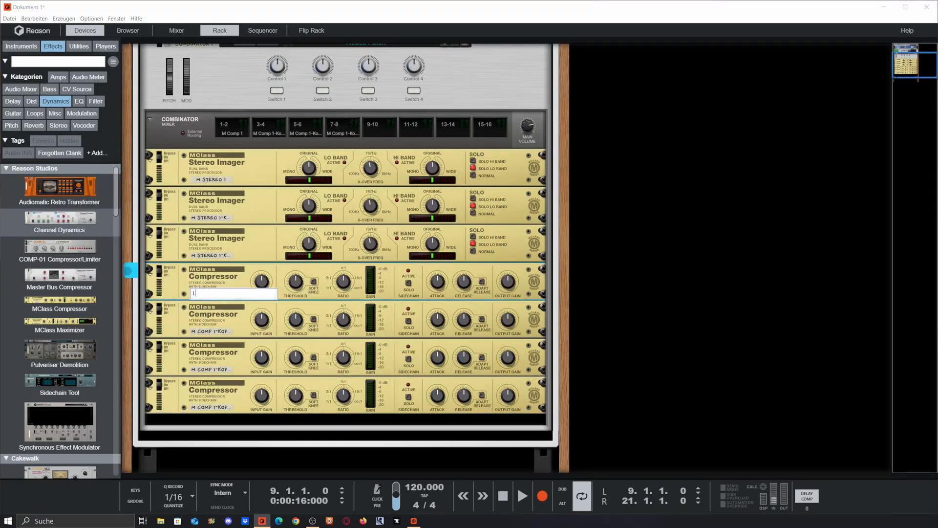
key(Return)
double_click(220, 332)
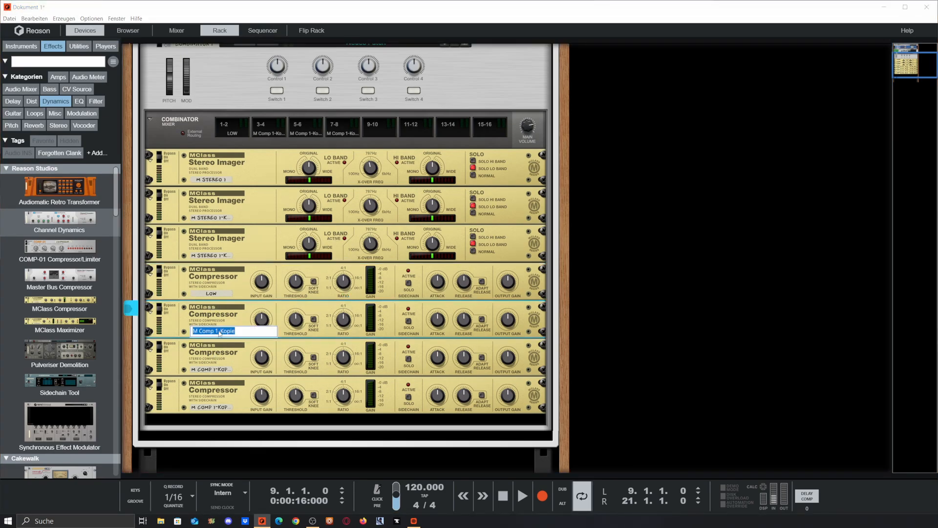
text(LIMIDSo)
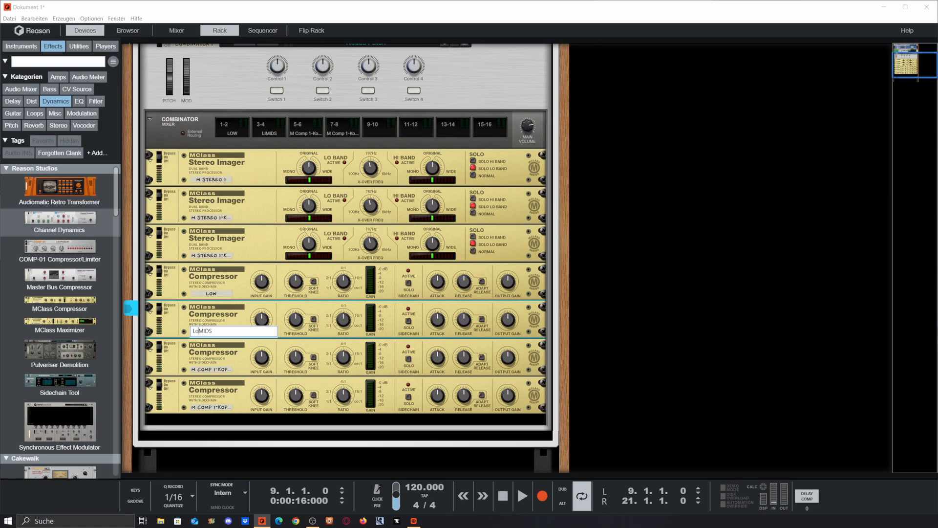
double_click(217, 368)
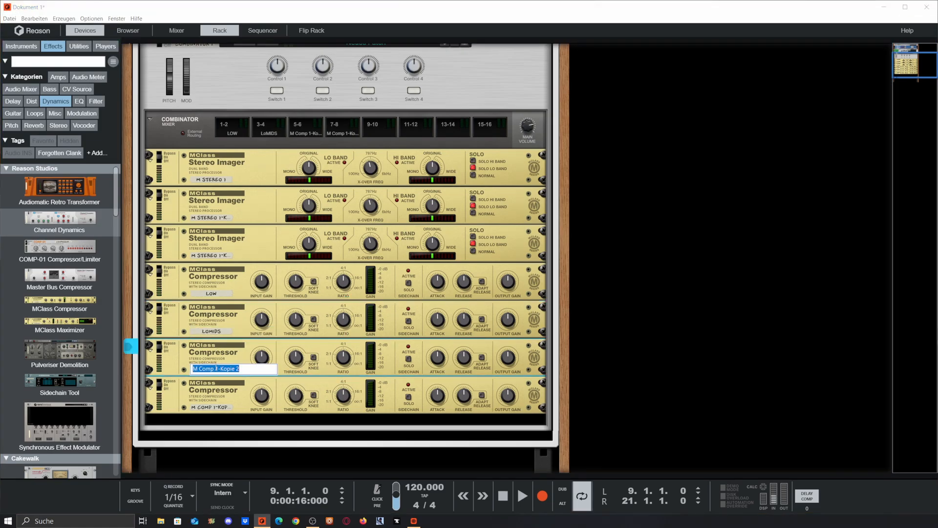
text(Himid)
key(Return)
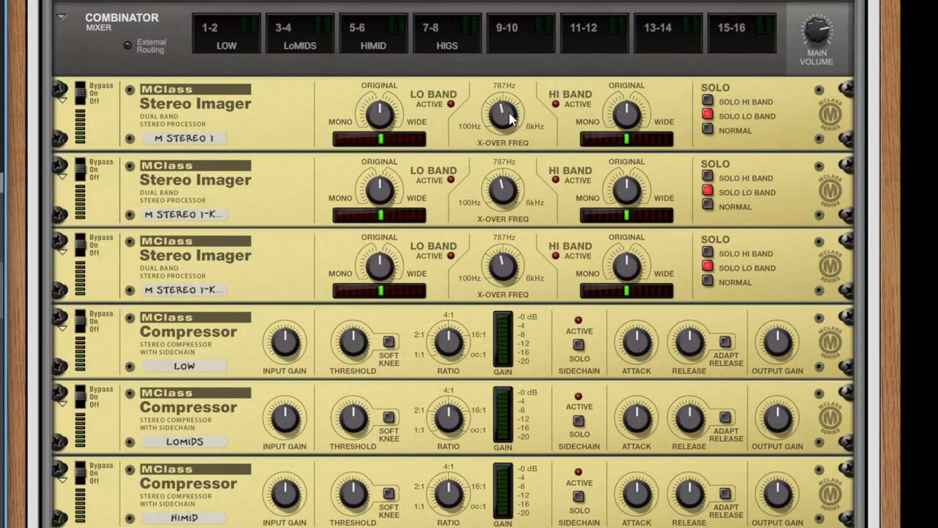
Lower the first Stereo Imager's crossover frequency to about 150 Hz.
mouse_move(508, 111)
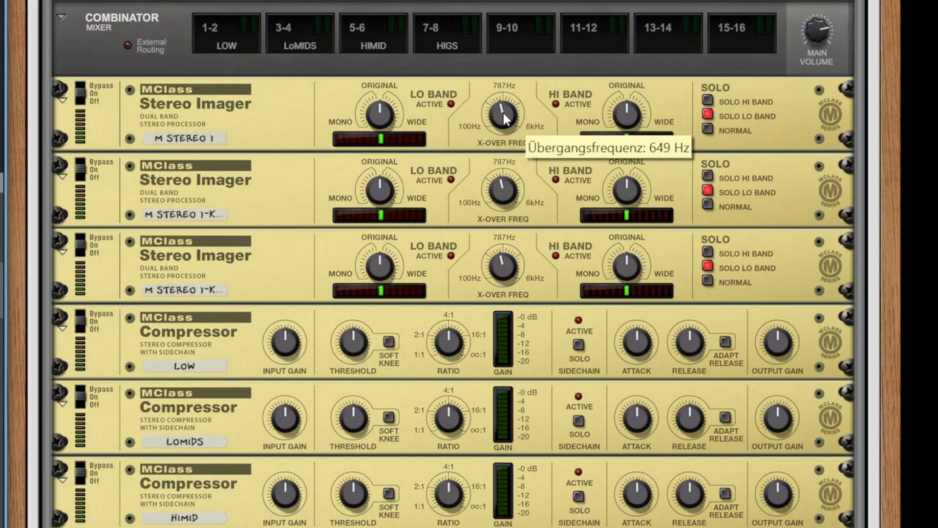
drag(497, 111, 522, 210)
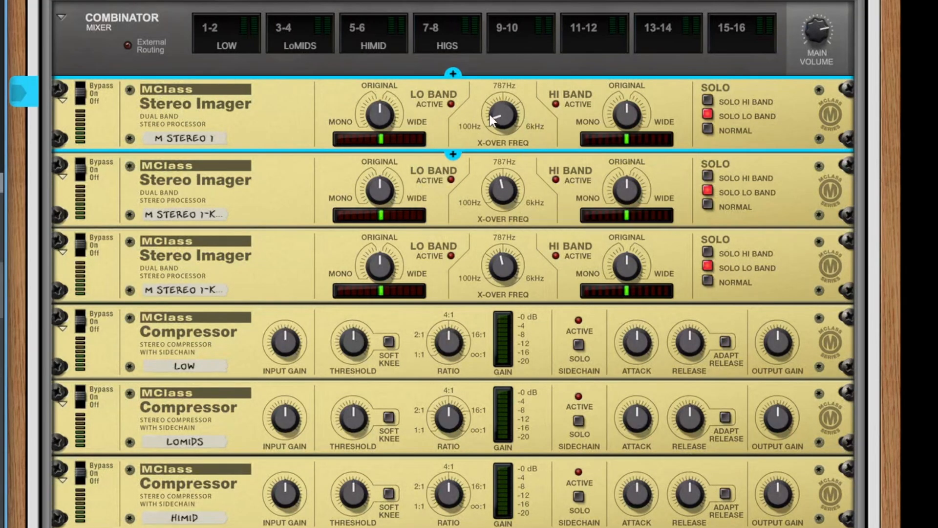
mouse_move(495, 115)
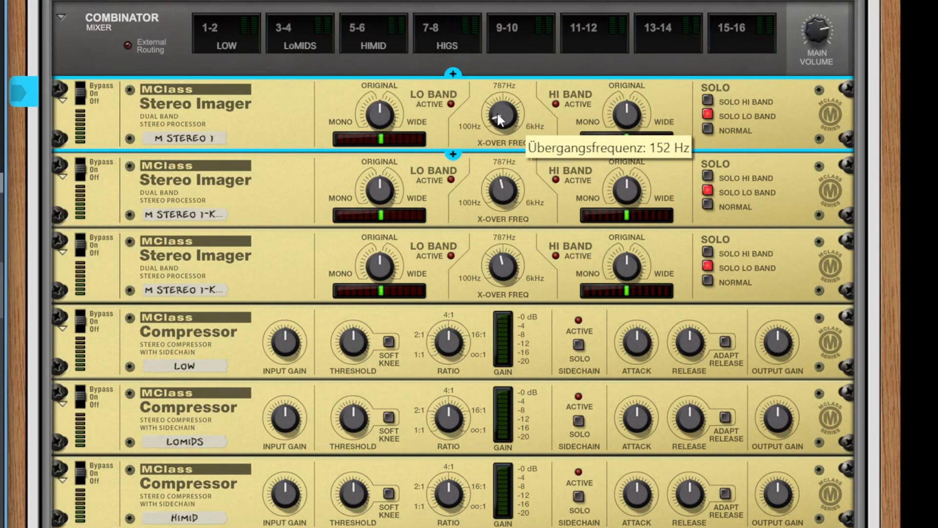
drag(497, 116, 500, 114)
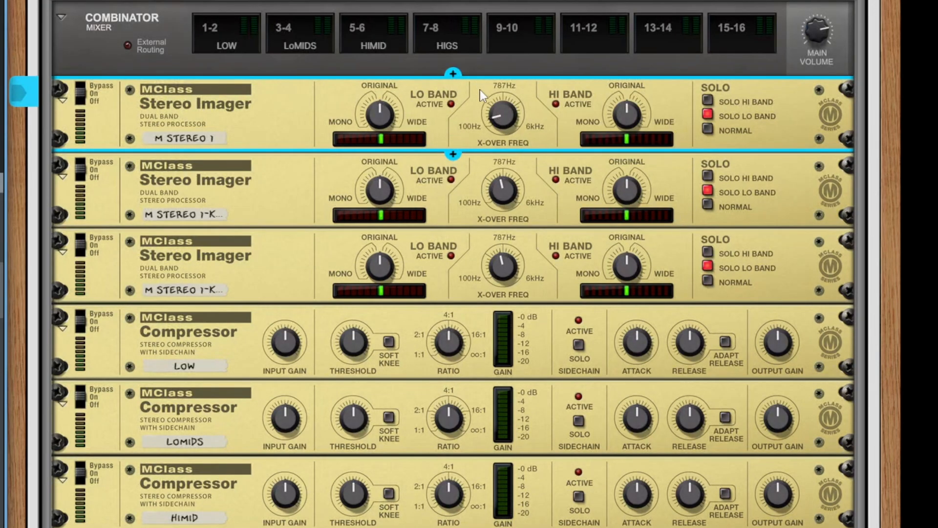
Raise the second Stereo Imager's crossover frequency to about 1.05 kHz.
mouse_move(491, 118)
drag(492, 190, 491, 173)
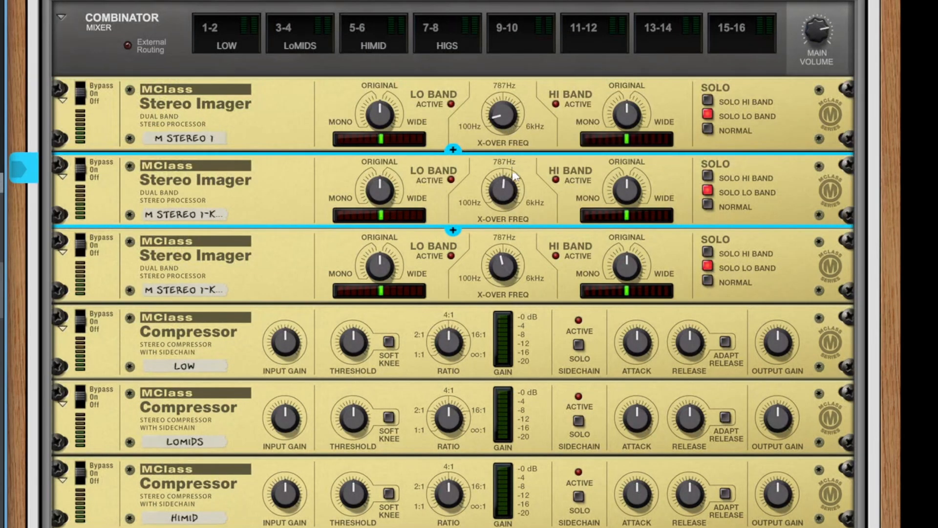
drag(502, 191, 505, 177)
Raise the third Stereo Imager's crossover frequency to about 4.94 kHz.
drag(491, 281, 532, 130)
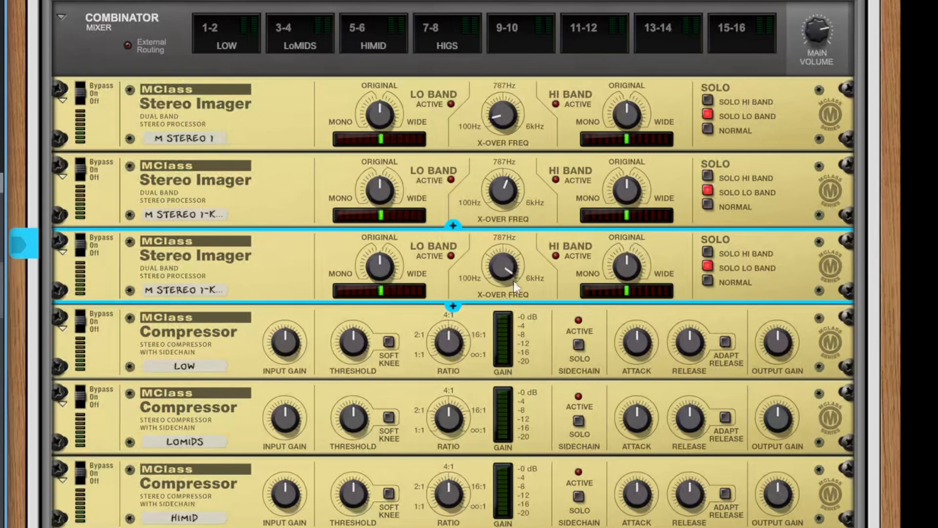
mouse_move(510, 179)
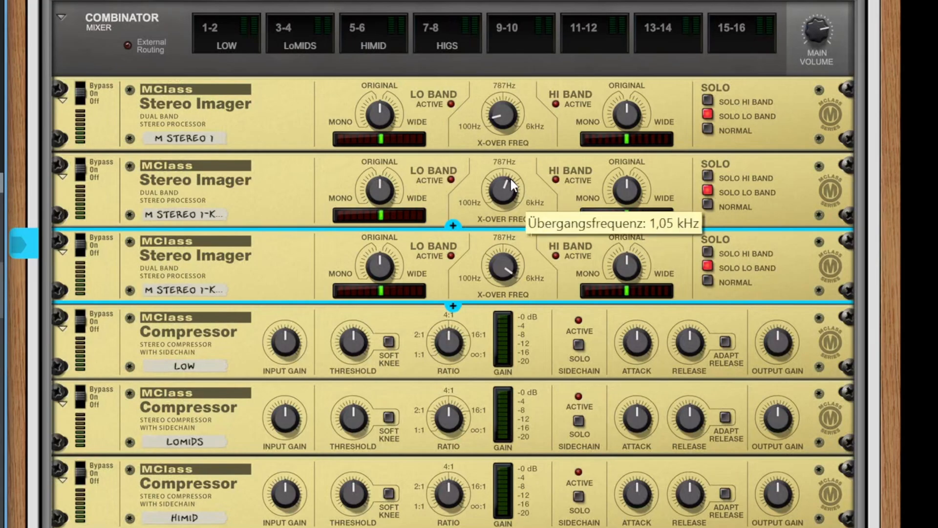
mouse_move(505, 287)
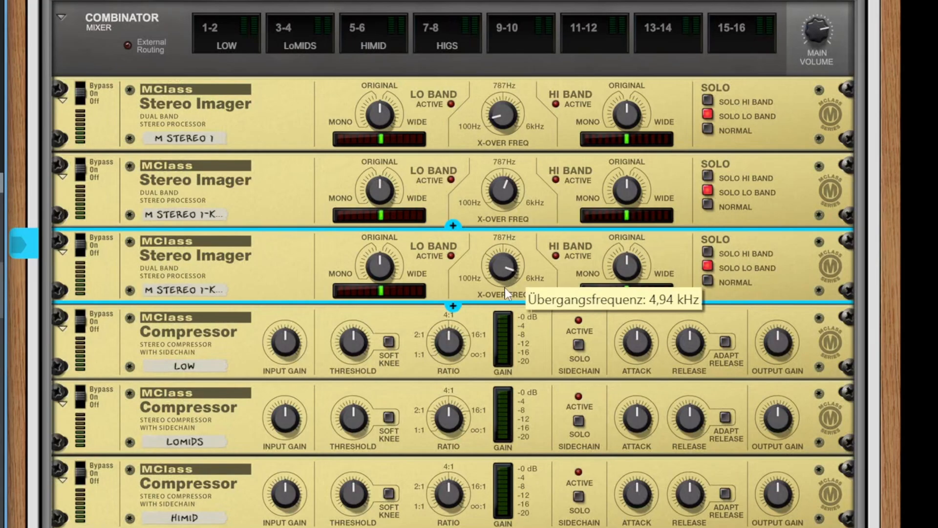
drag(504, 286, 507, 287)
mouse_move(493, 155)
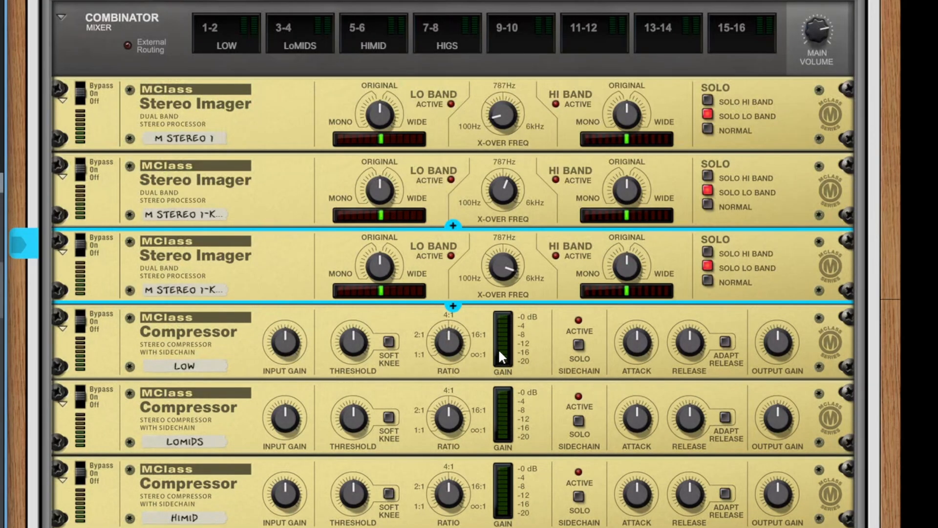
scroll(497, 339, down, 3)
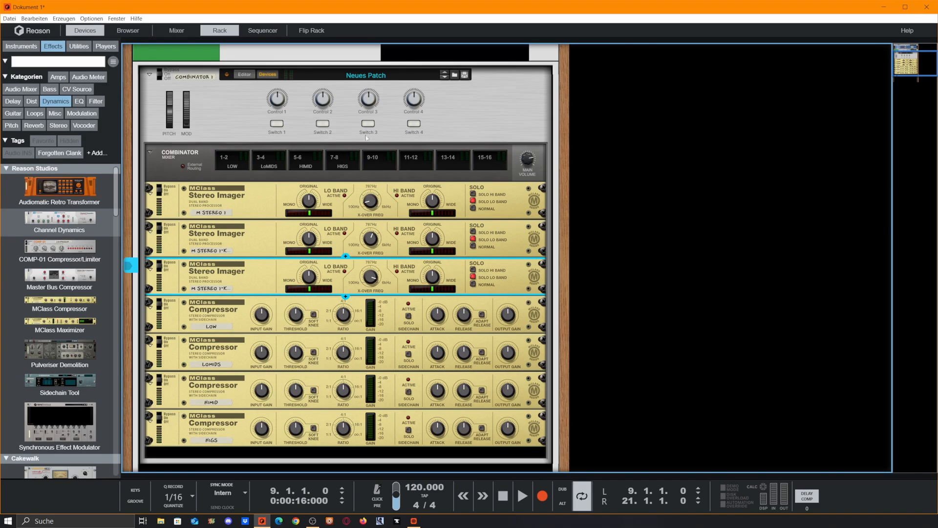
click(245, 74)
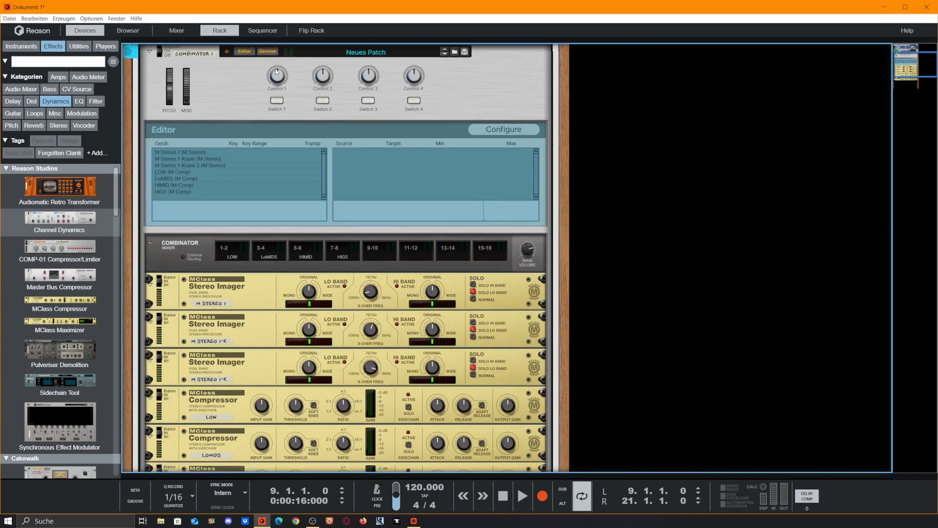
click(417, 75)
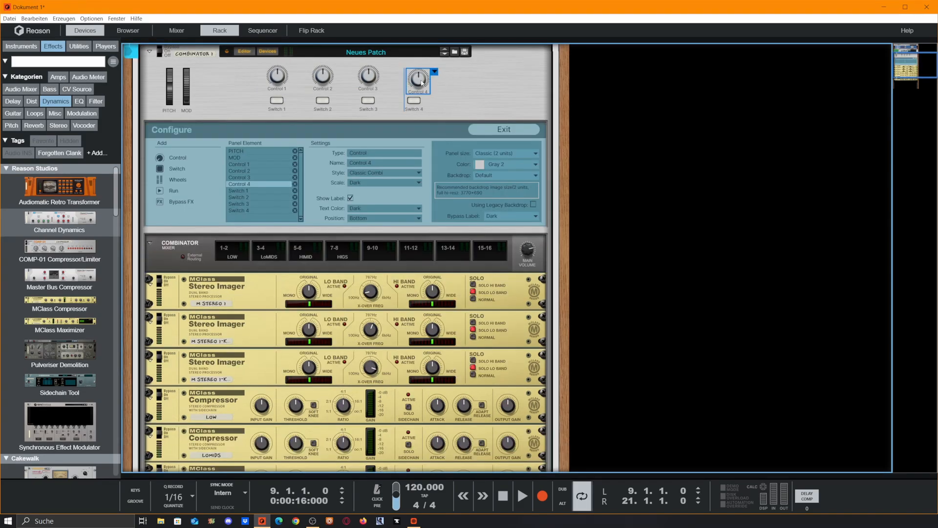
click(485, 130)
Collapse the Combinator by hiding its devices and closing its editor panel.
scroll(421, 241, down, 2)
scroll(420, 240, up, 4)
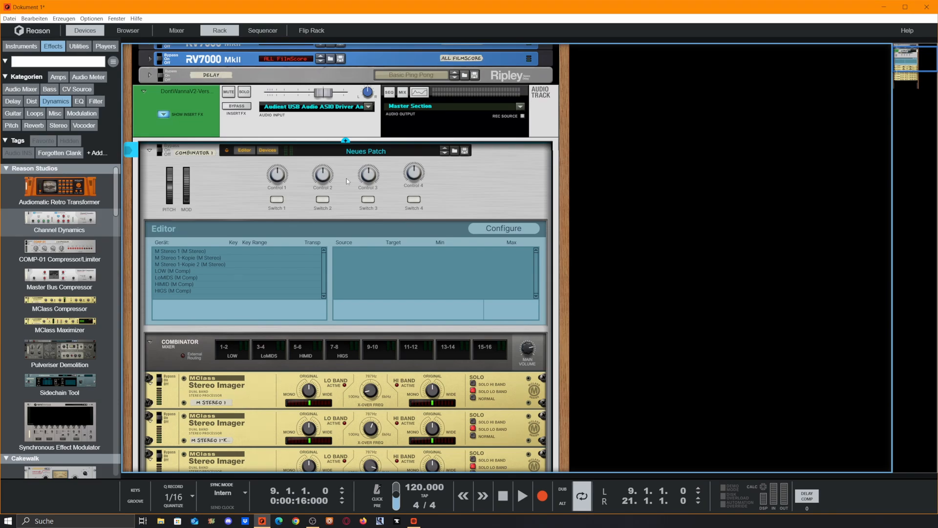
scroll(420, 240, down, 2)
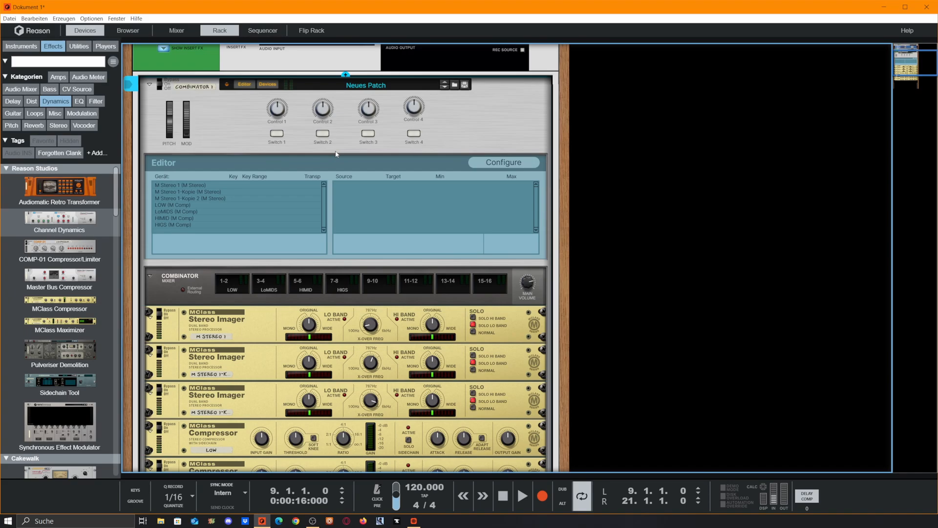
scroll(566, 113, down, 1)
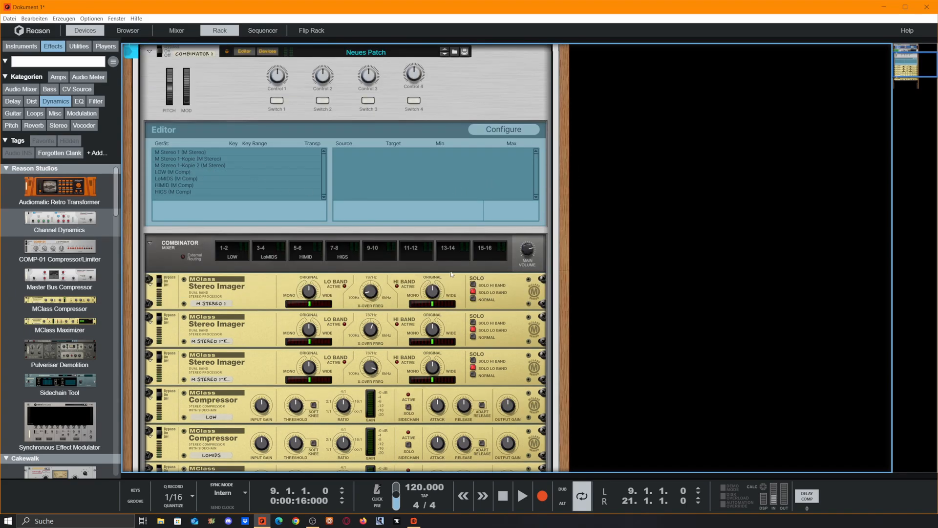
scroll(452, 275, down, 1)
scroll(420, 244, up, 2)
click(267, 85)
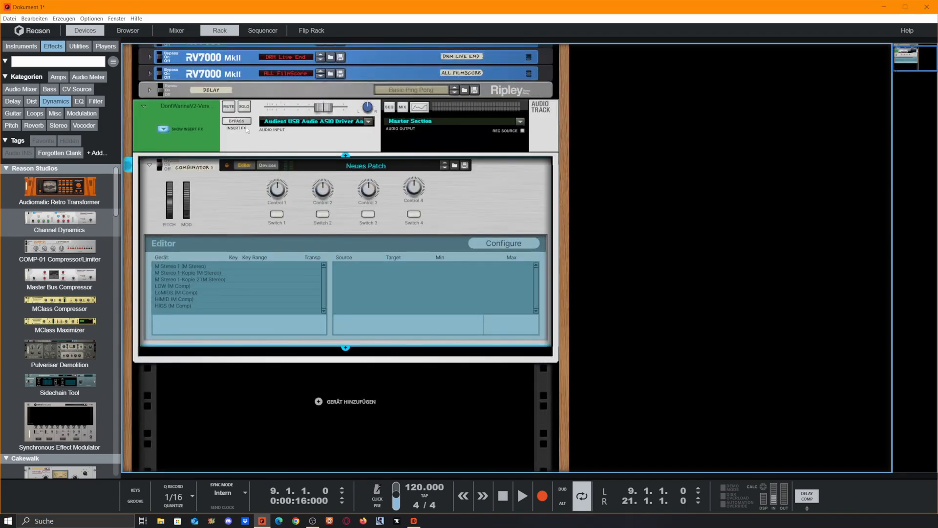
click(244, 166)
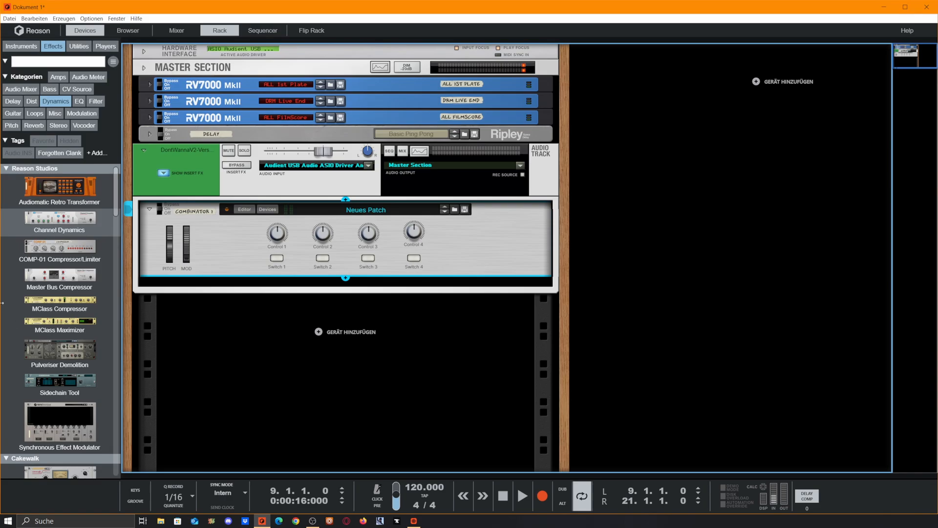
Add a second Combinator to the rack below the first one from the Utilities devices.
click(79, 46)
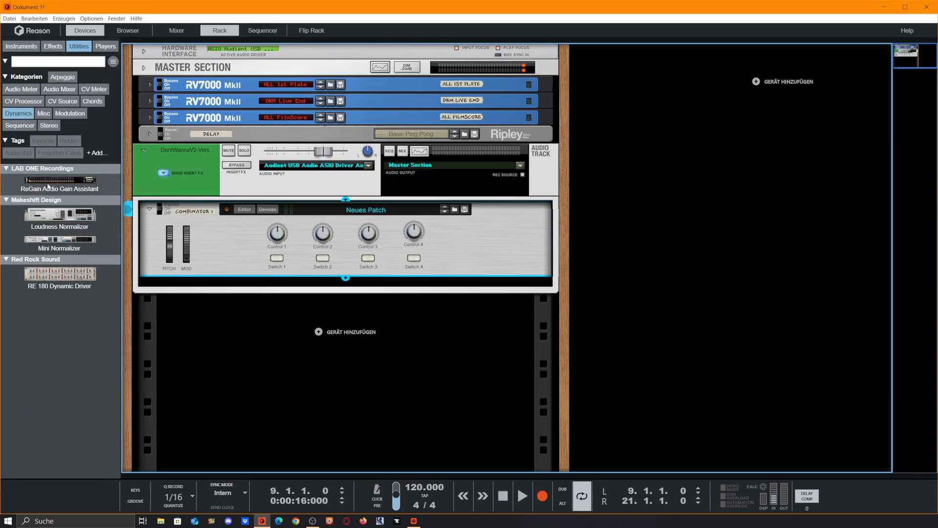
click(18, 113)
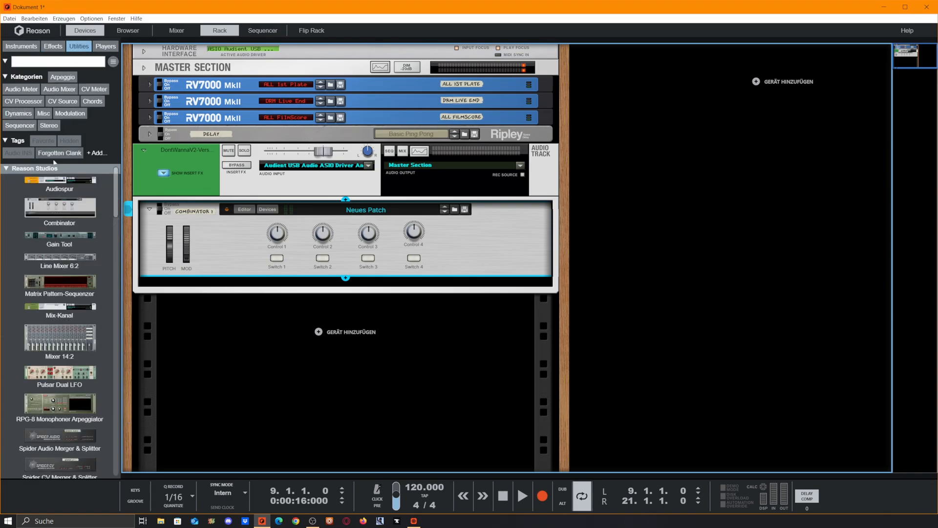
drag(59, 207, 337, 335)
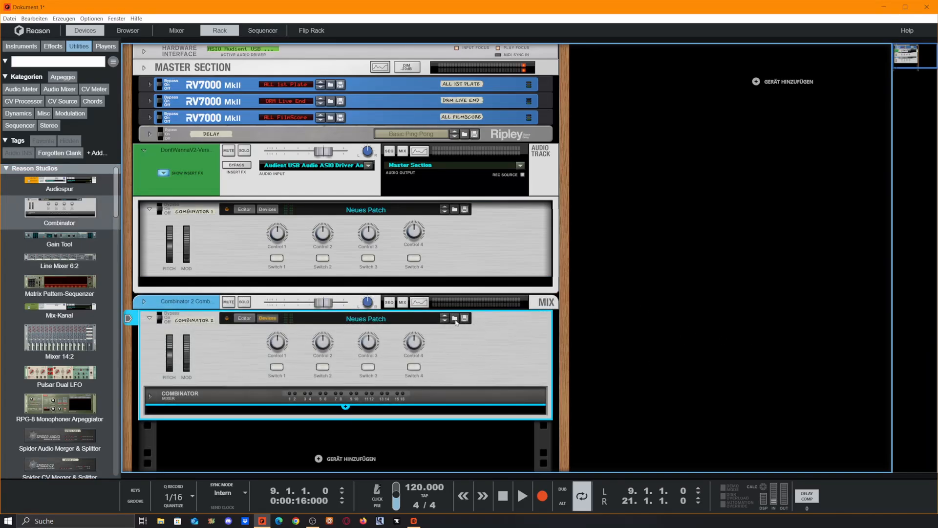
Browse the Combi Layout Templates and load the Small, buttons only patch into the second Combinator.
click(454, 318)
click(327, 181)
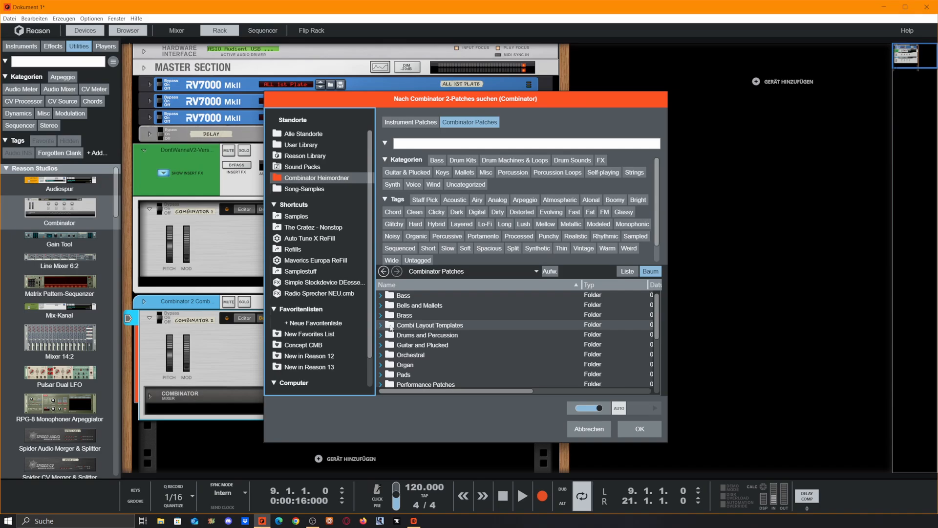
double_click(433, 326)
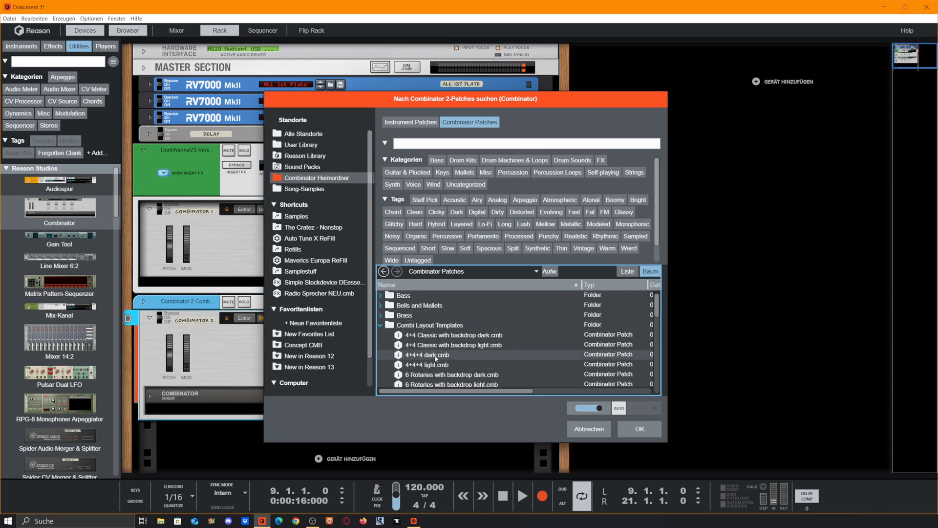
scroll(450, 340, down, 3)
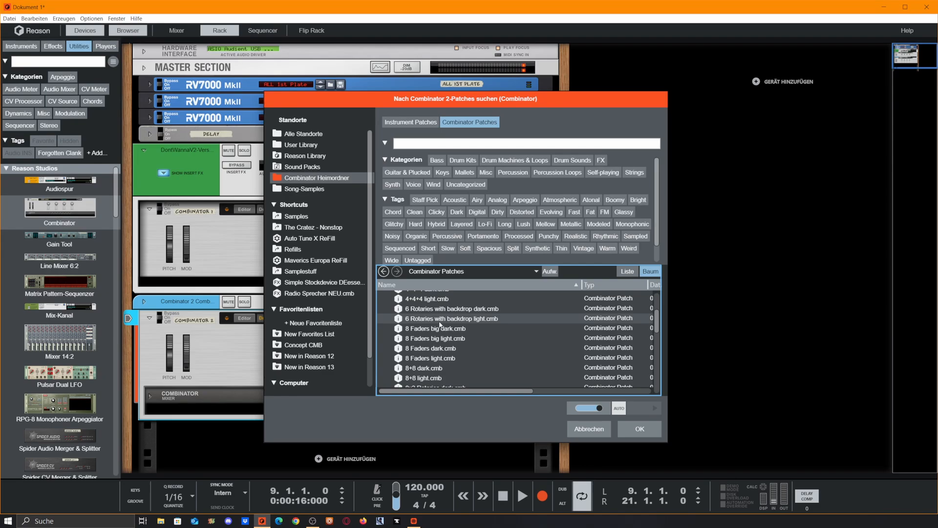
double_click(439, 320)
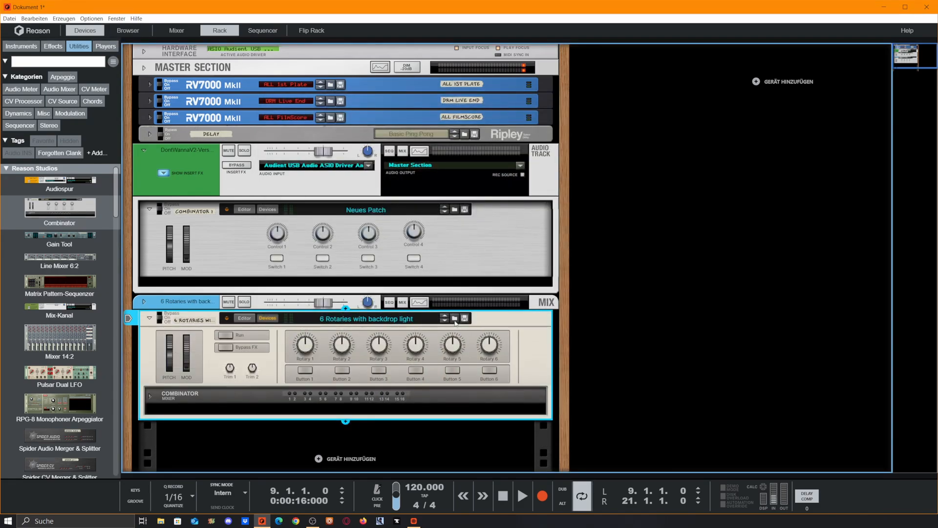
click(454, 318)
scroll(423, 341, down, 3)
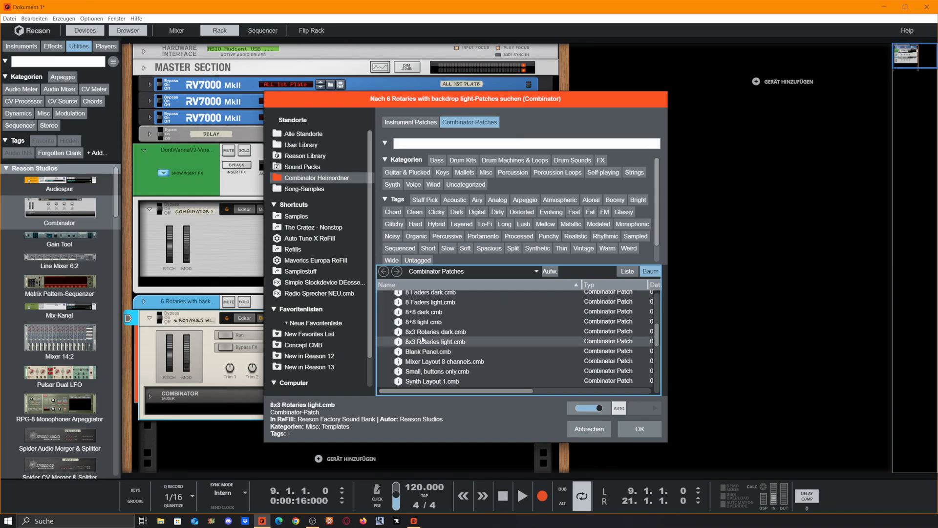
double_click(423, 341)
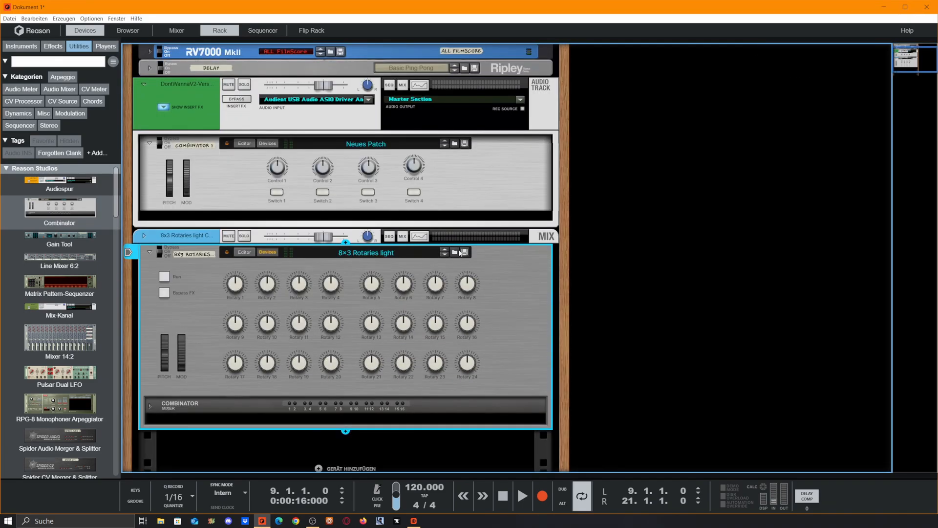
click(444, 254)
click(444, 254)
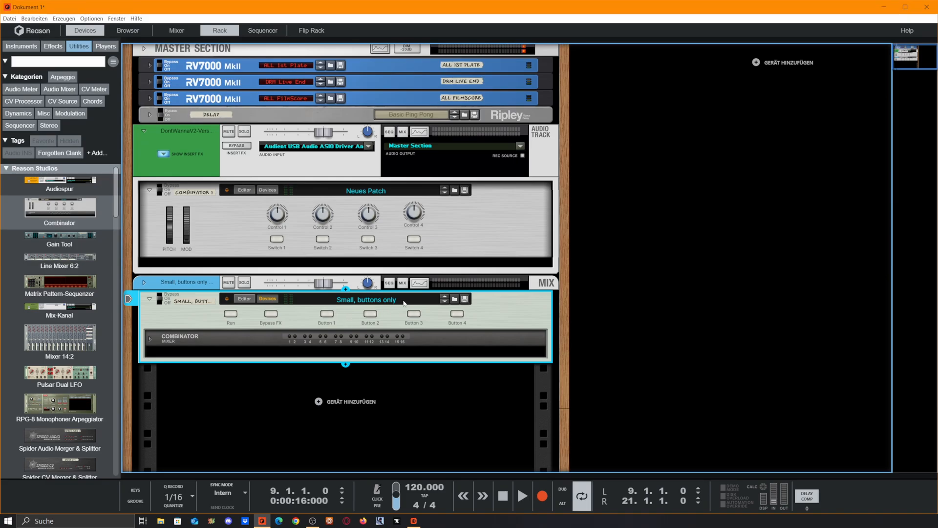
Step through the Combi layout templates on the second Combinator, opening and closing its editor configuration panel.
click(446, 303)
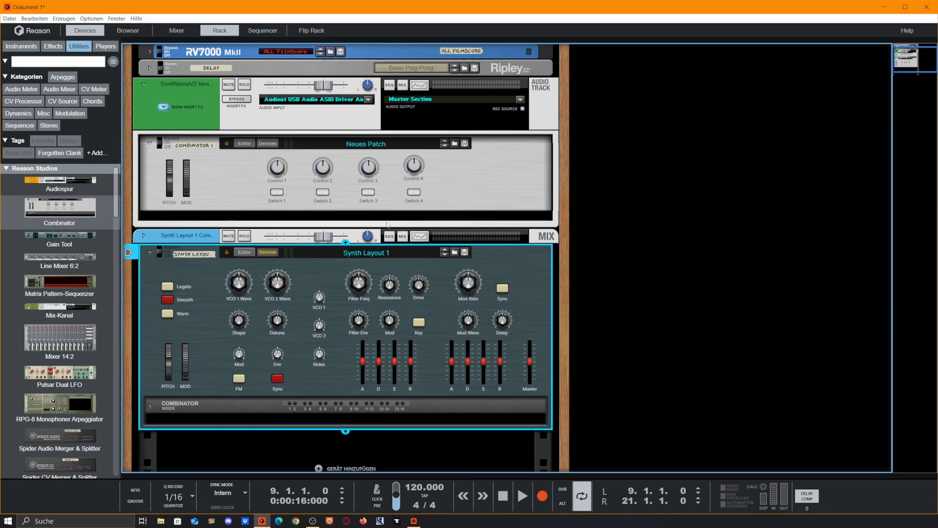
scroll(489, 405, up, 3)
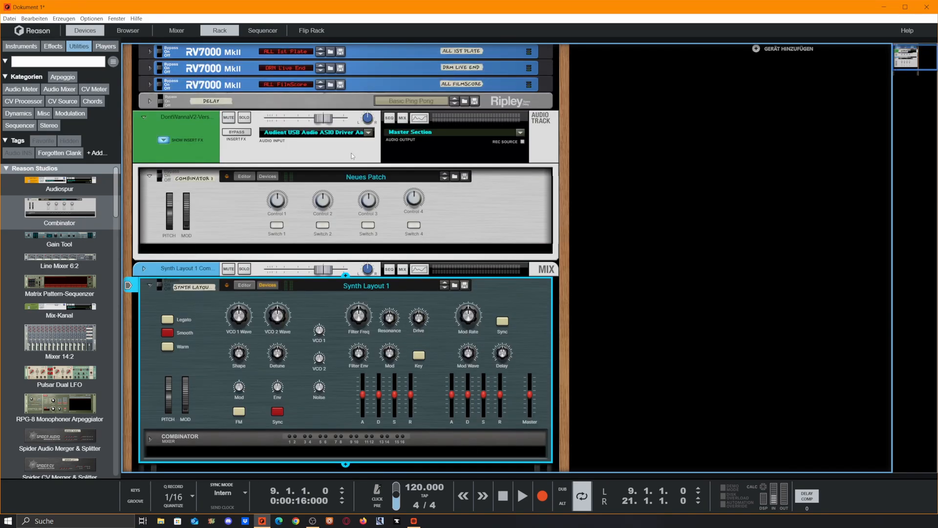
scroll(491, 409, down, 4)
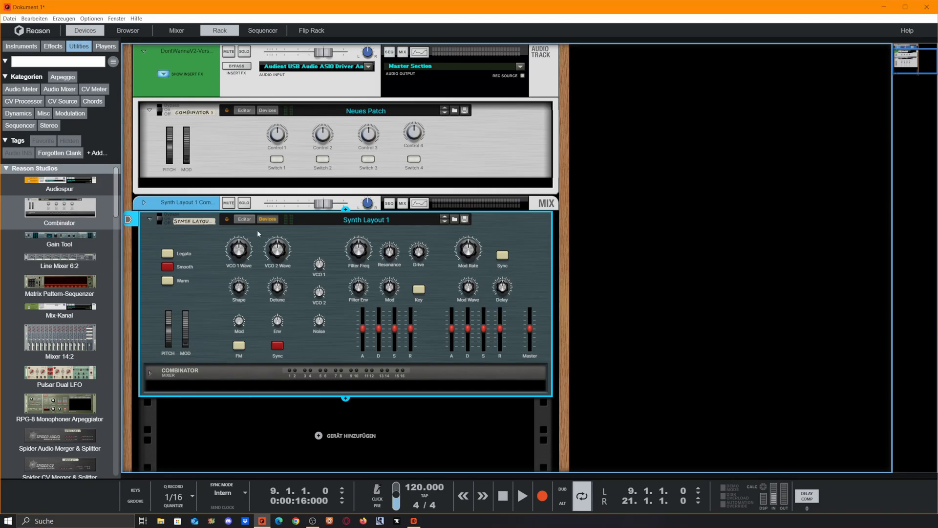
click(244, 219)
click(494, 335)
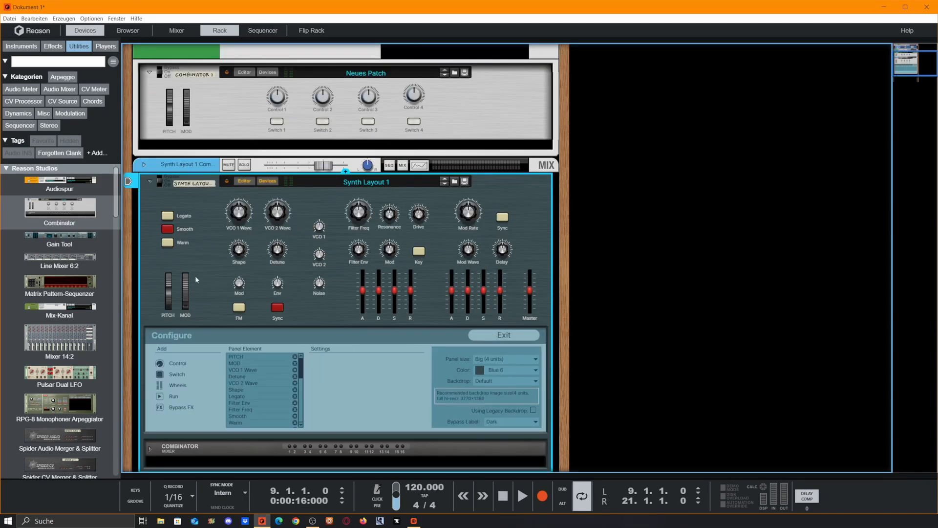
click(243, 181)
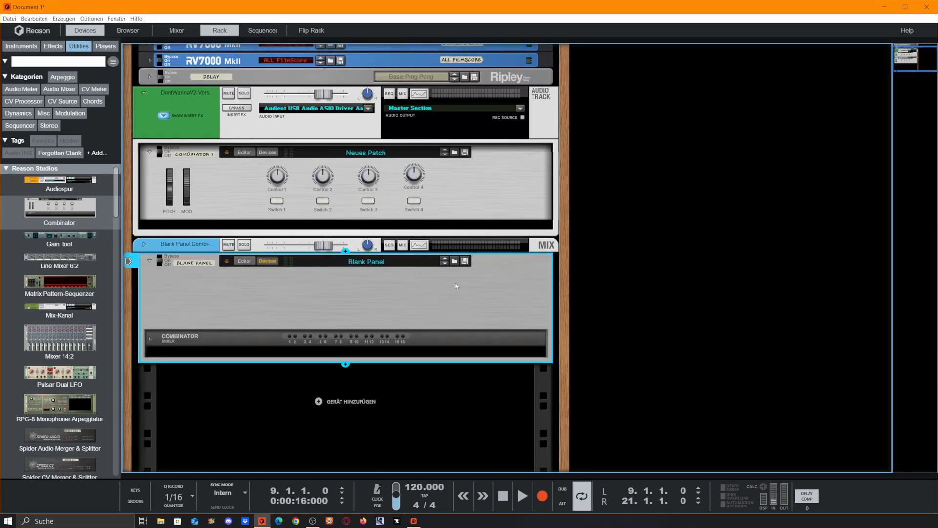
Load the 4+4+4 dark layout template into the second Combinator from the Combinator patch browser.
click(454, 261)
scroll(429, 342, up, 5)
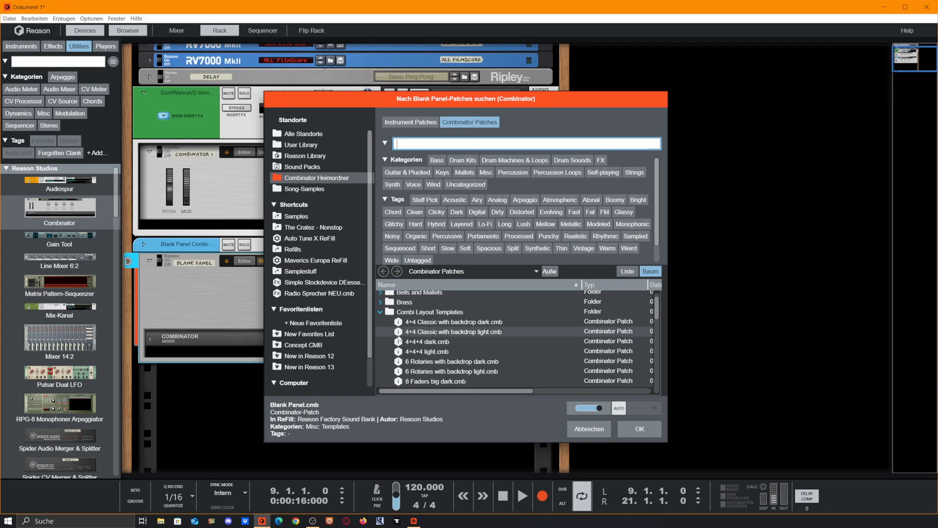
double_click(427, 342)
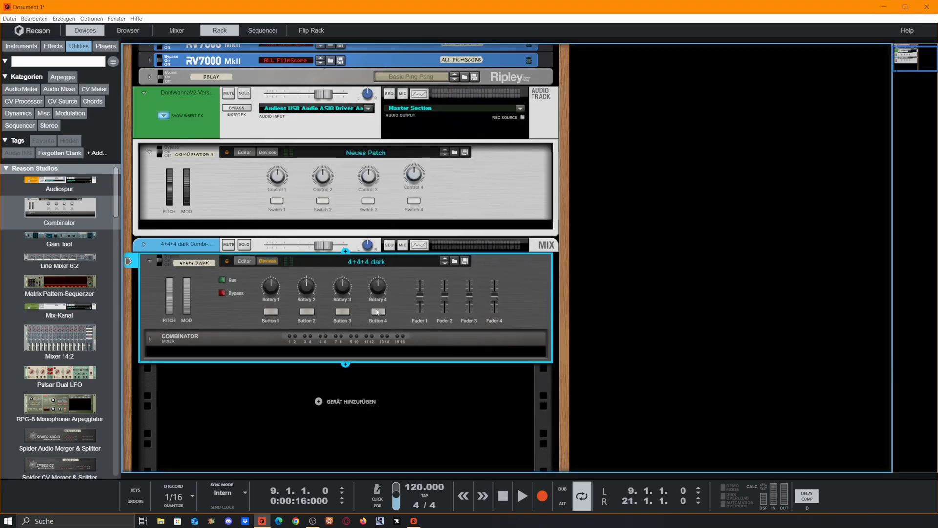
Try the template's Rotary 1 knob and Button 4, then delete the second Combinator from the rack.
double_click(270, 298)
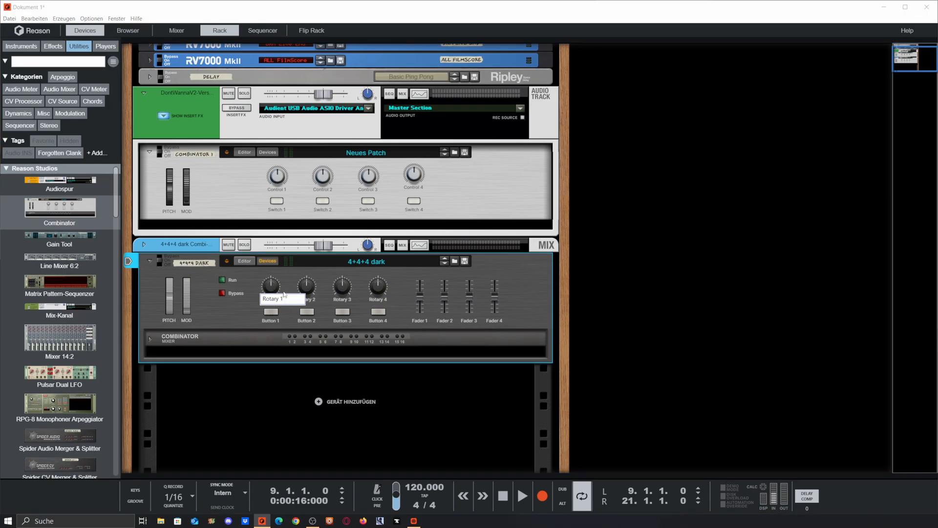
click(285, 289)
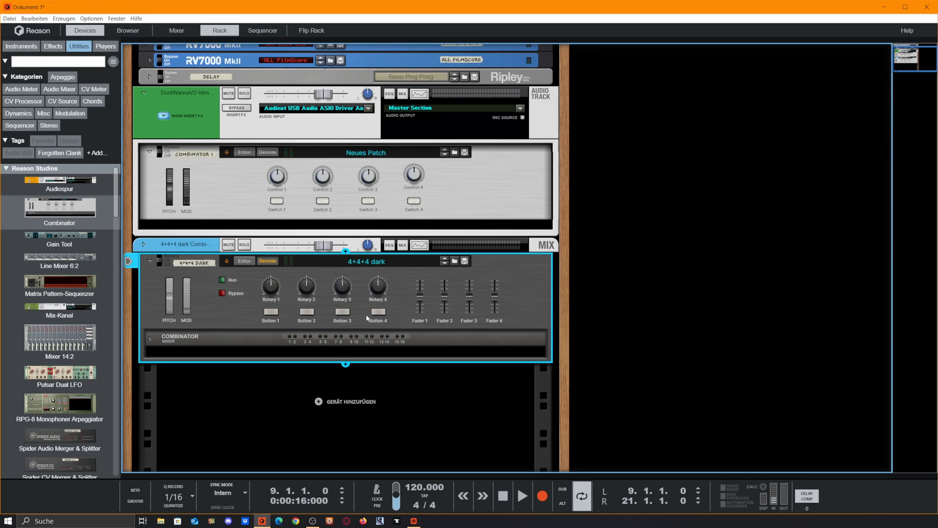
click(381, 313)
click(381, 313)
click(381, 312)
click(381, 313)
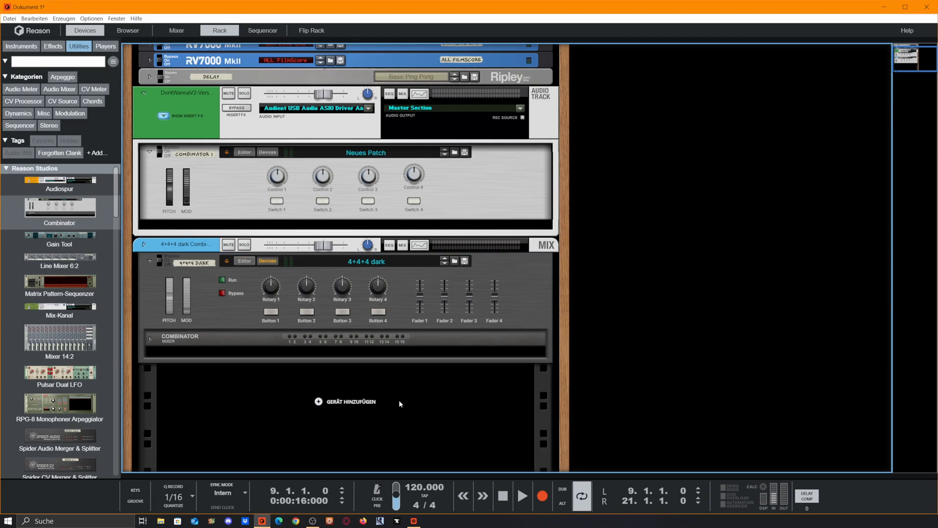
key(Delete)
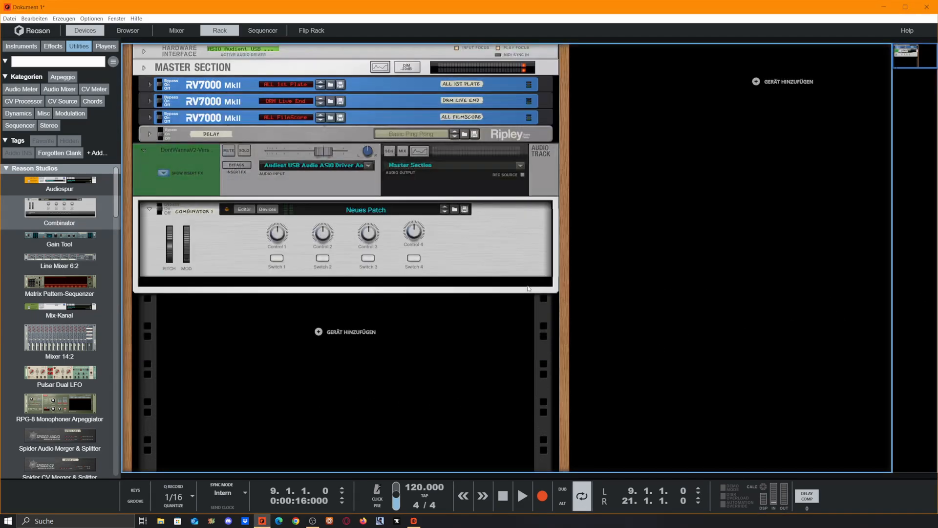